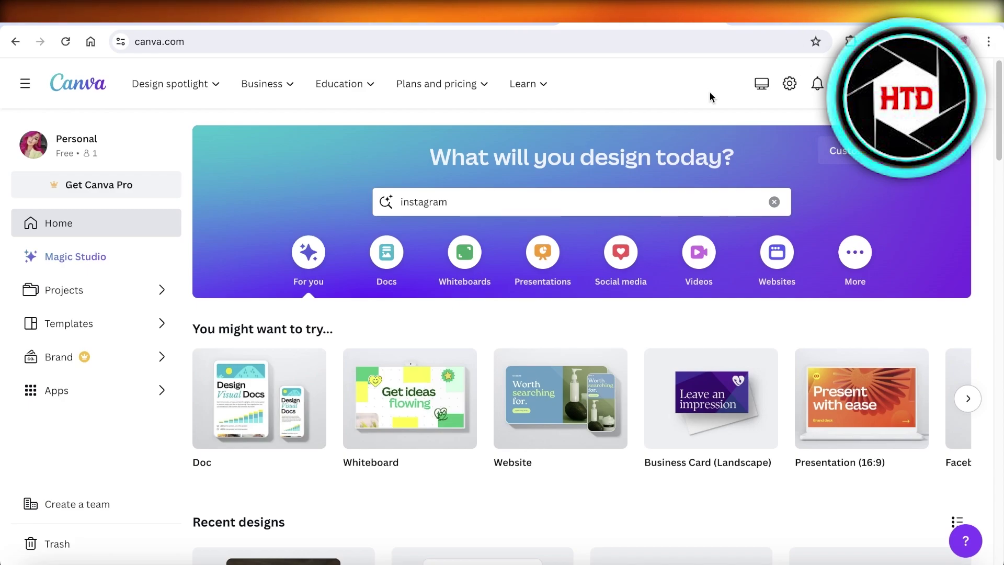
# - Open Canva's Free Online AI Image Generator (Text to Image) page from the home screen
pyautogui.press('XF86AudioRaiseVolume')
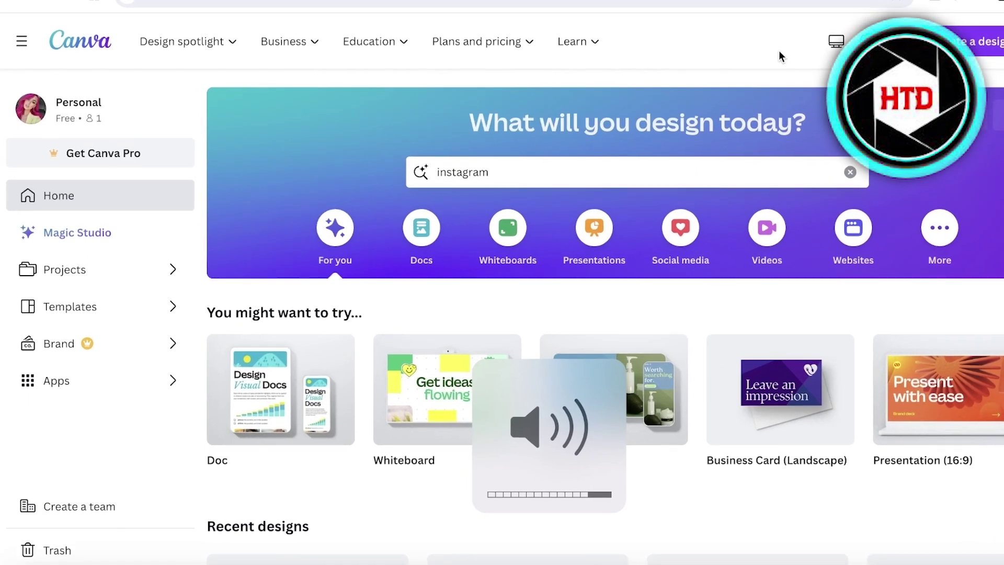
pyautogui.press('XF86AudioRaiseVolume')
pyautogui.press('XF86AudioRaiseVolume')
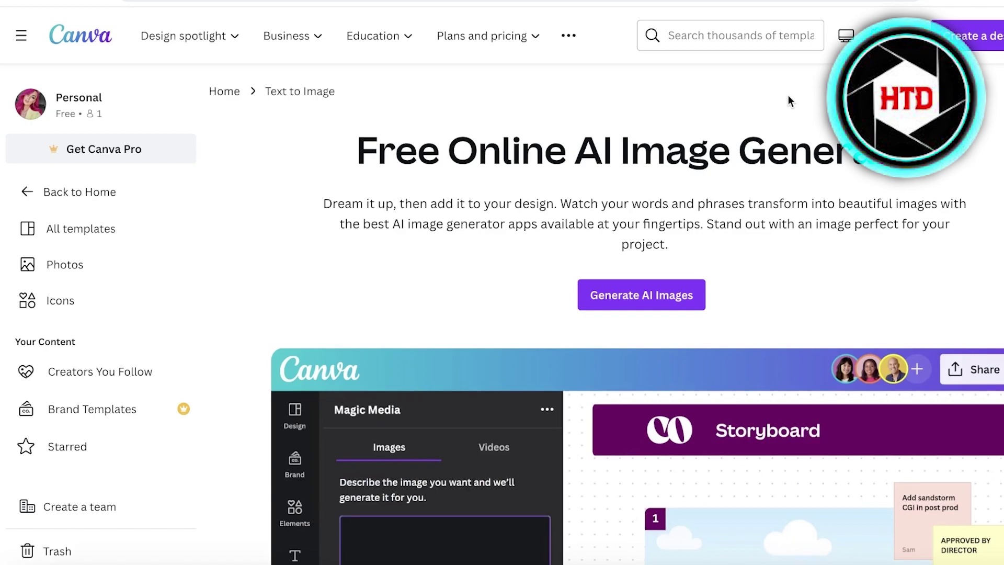
# - Scroll through the AI Image Generator page, then return to the Canva home screen
pyautogui.press('XF86AudioRaiseVolume')
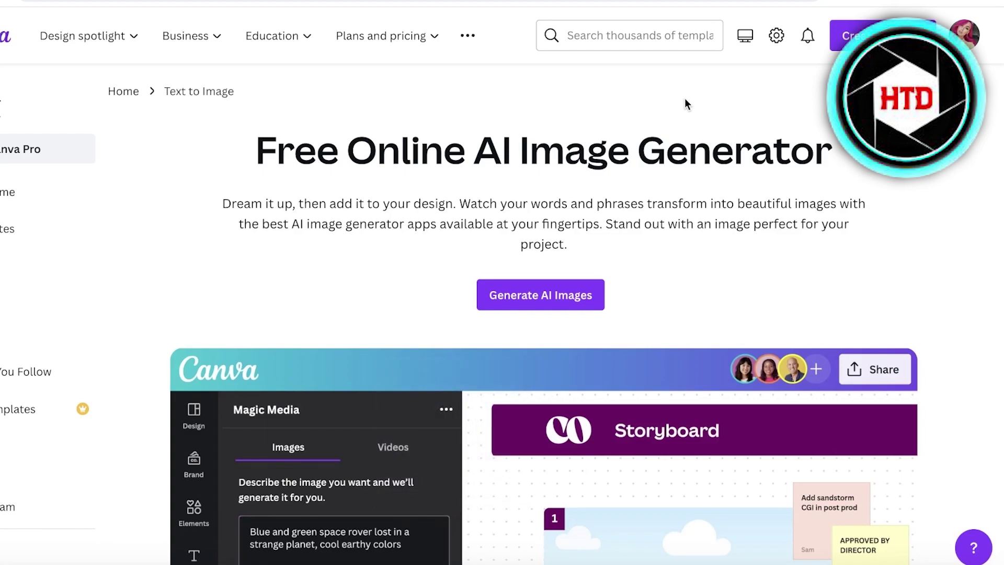
pyautogui.scroll(-6, 672, 114)
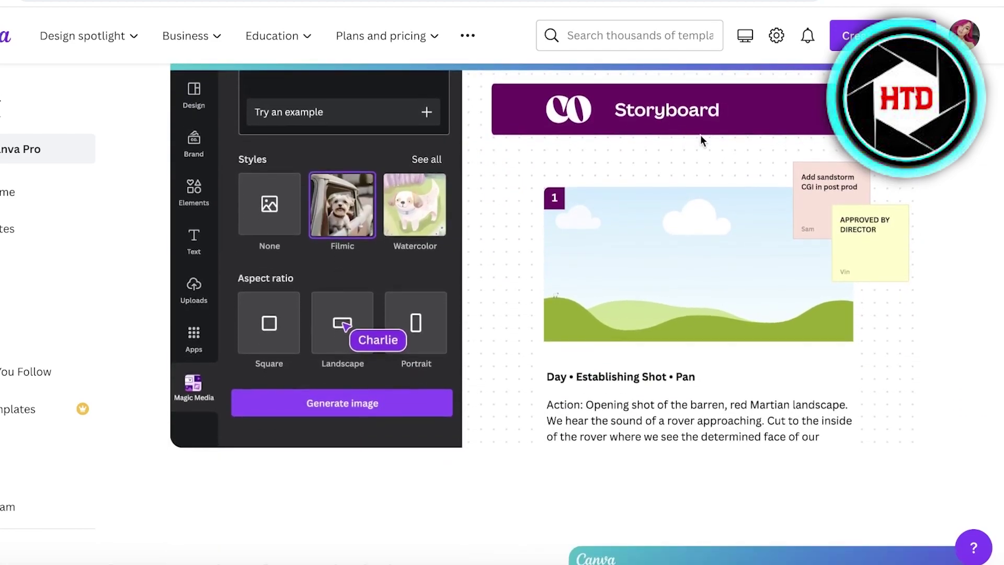
pyautogui.scroll(-7, 976, 188)
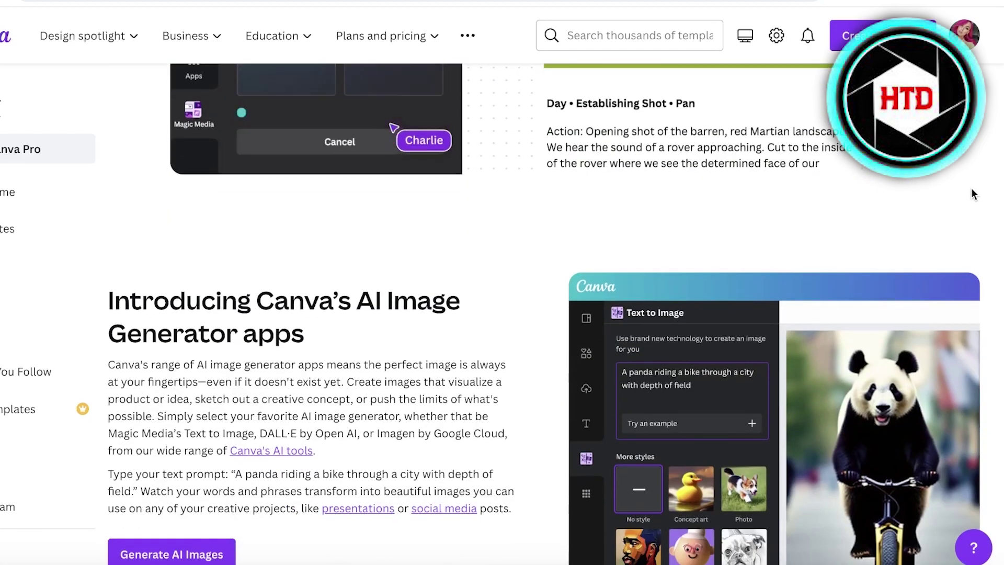
pyautogui.scroll(-9, 971, 188)
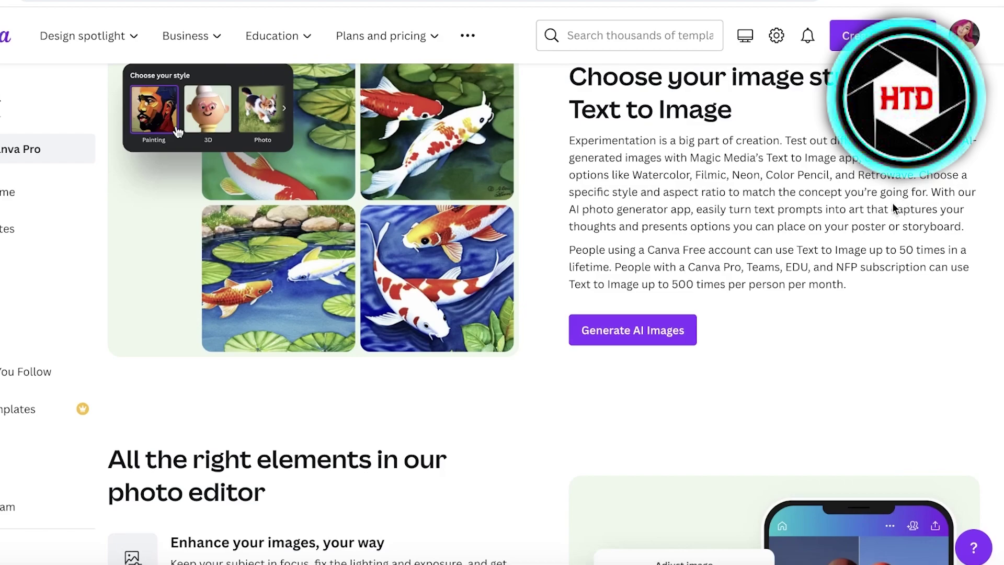
pyautogui.scroll(-4, 892, 203)
pyautogui.scroll(-3, 888, 212)
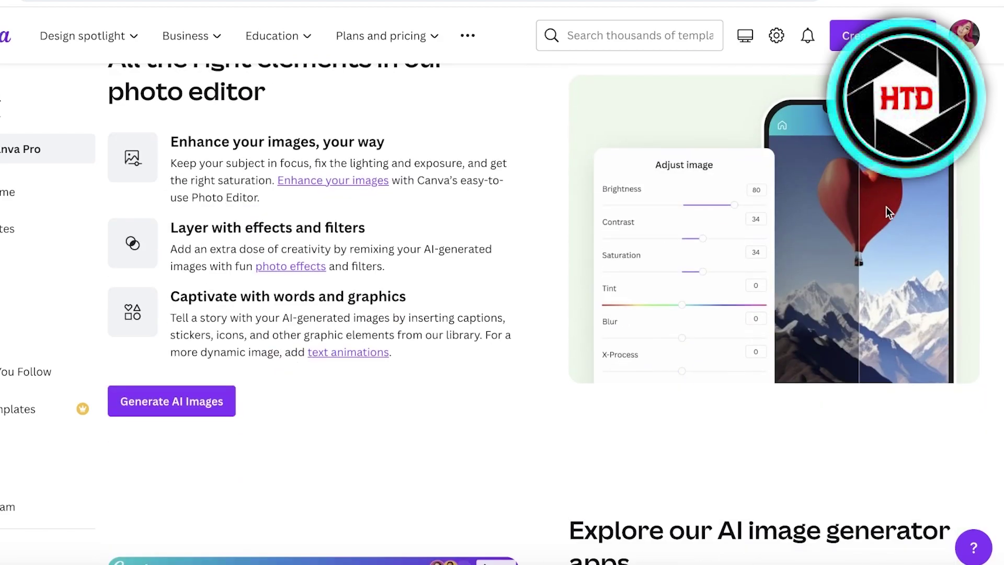
pyautogui.scroll(-13, 767, 180)
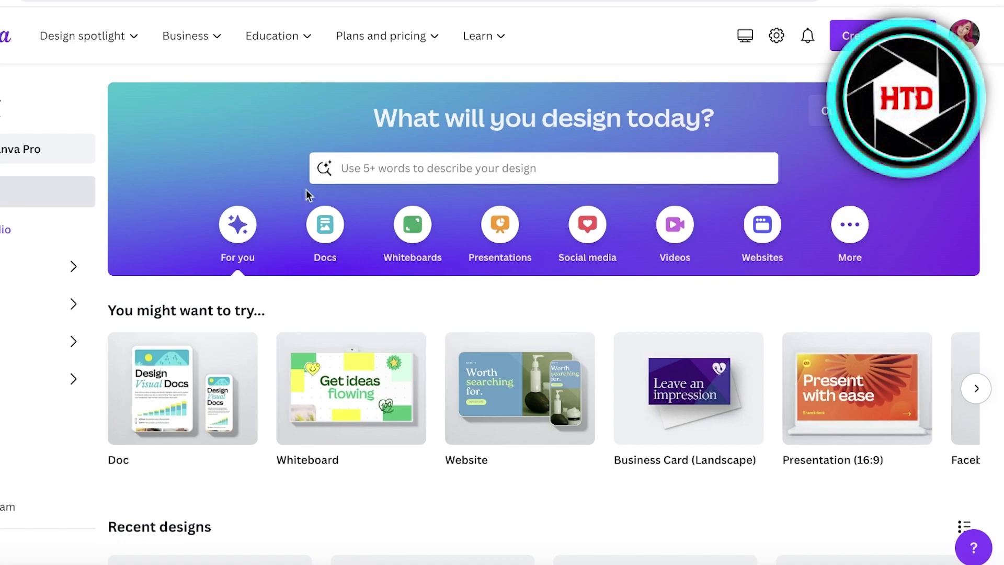
# - Dismiss the Canva Pro offer and create a 30 × 30 in custom-size design
pyautogui.click(31, 149)
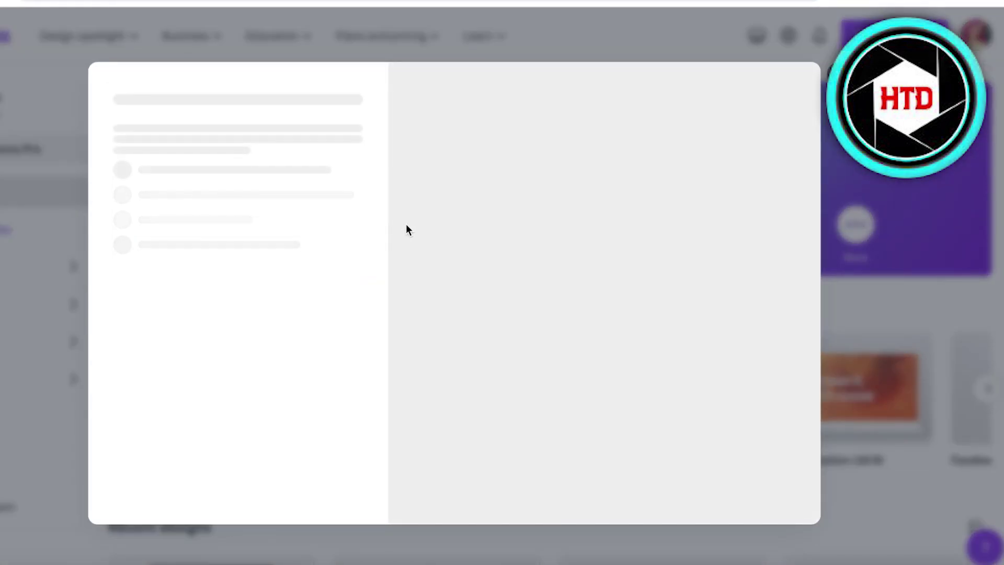
pyautogui.click(826, 89)
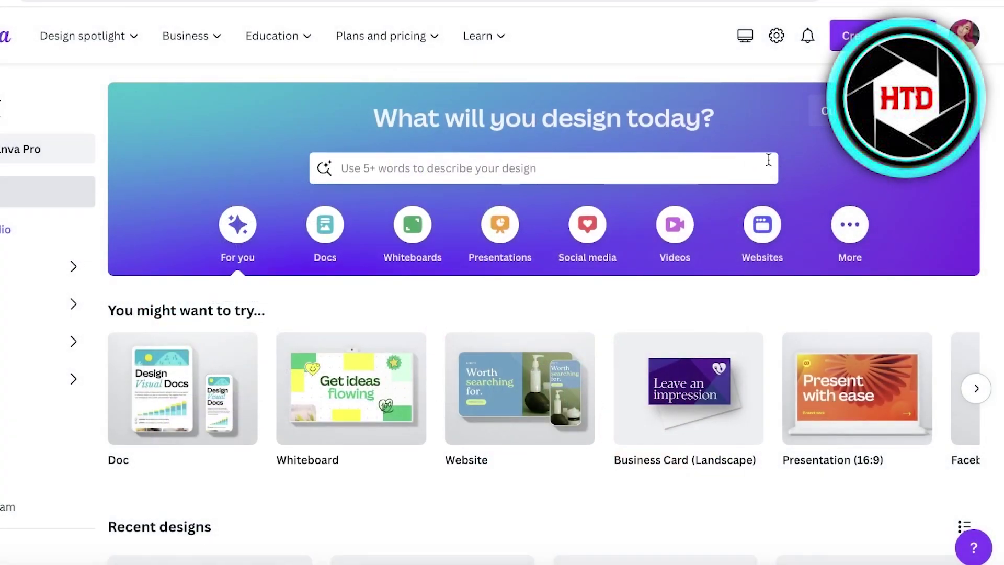
pyautogui.click(820, 117)
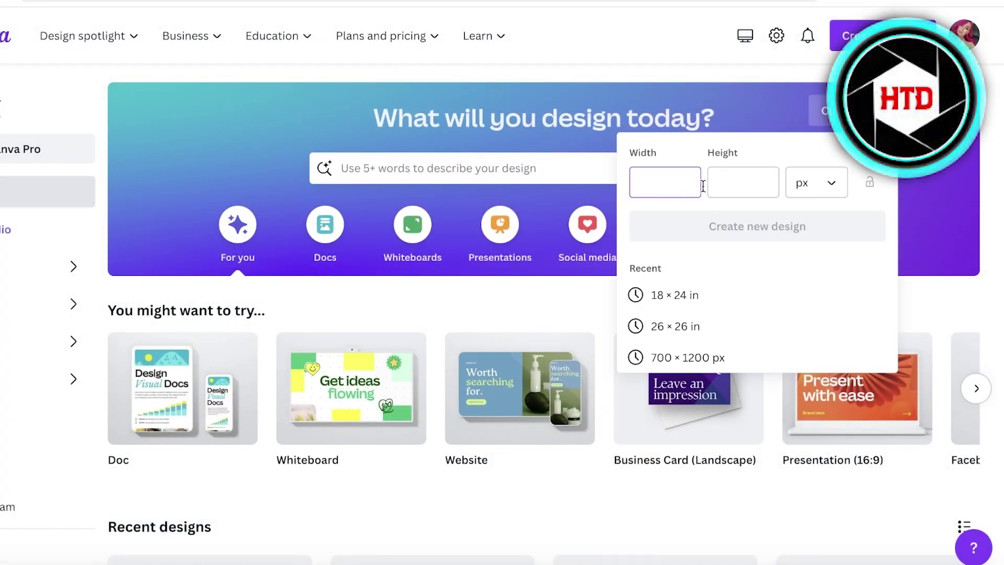
pyautogui.click(816, 182)
pyautogui.click(800, 260)
pyautogui.click(683, 187)
pyautogui.write('30')
pyautogui.click(747, 187)
pyautogui.write('30')
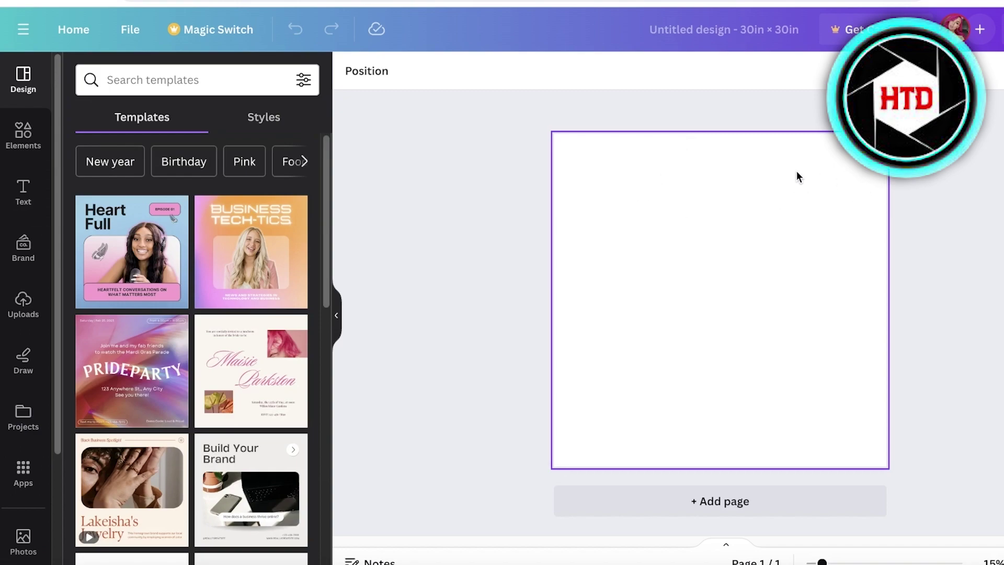
# - Search the Apps panel for 'magic media' and open the Magic Media app
pyautogui.click(14, 473)
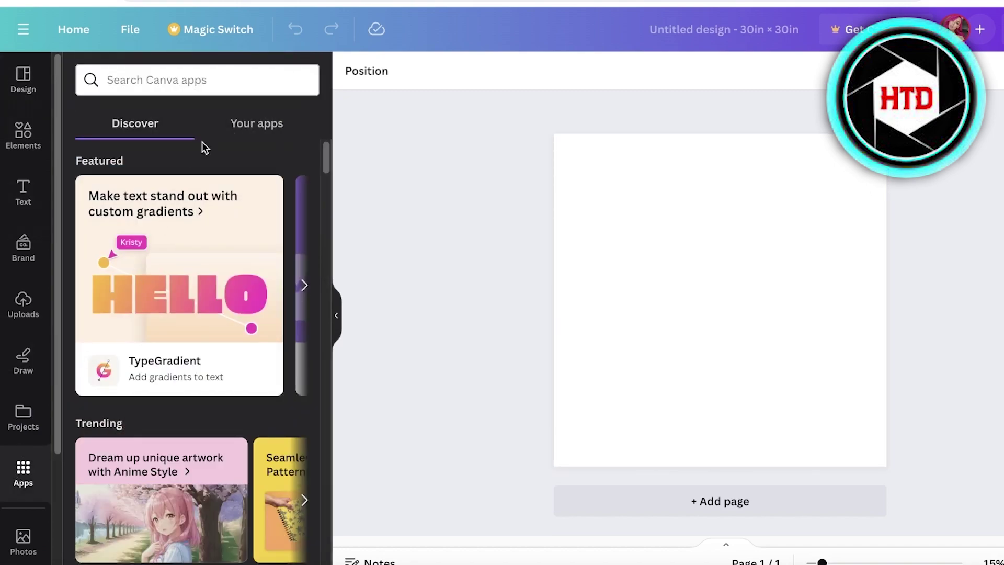
pyautogui.click(230, 89)
pyautogui.write('mafi')
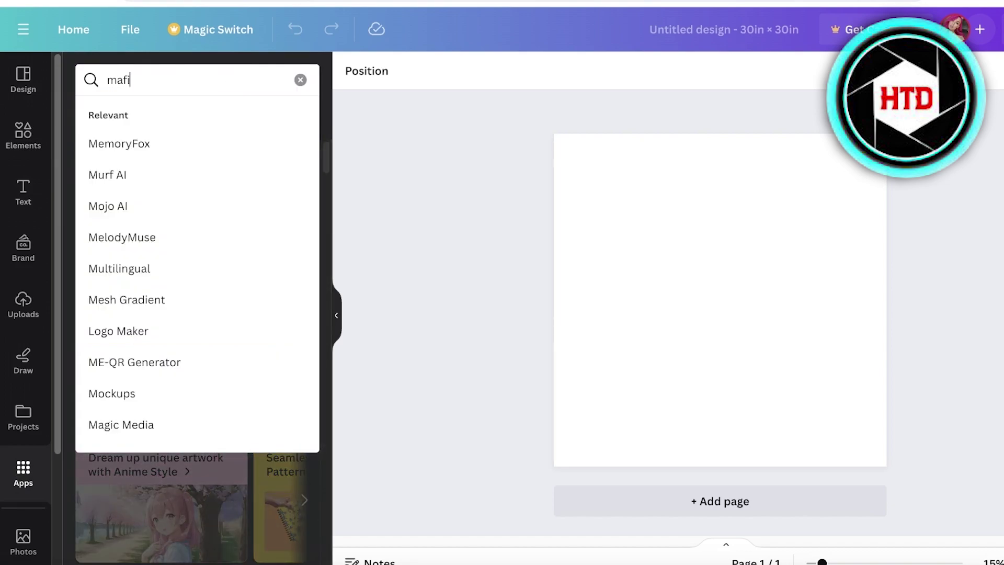
pyautogui.press('BackSpace')
pyautogui.write('di')
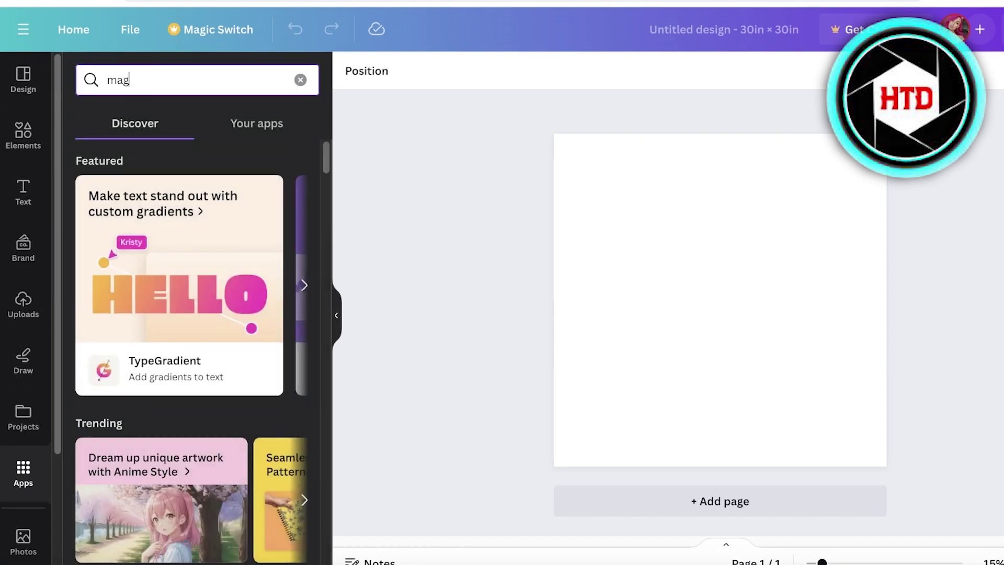
pyautogui.write('ic media')
pyautogui.press('Return')
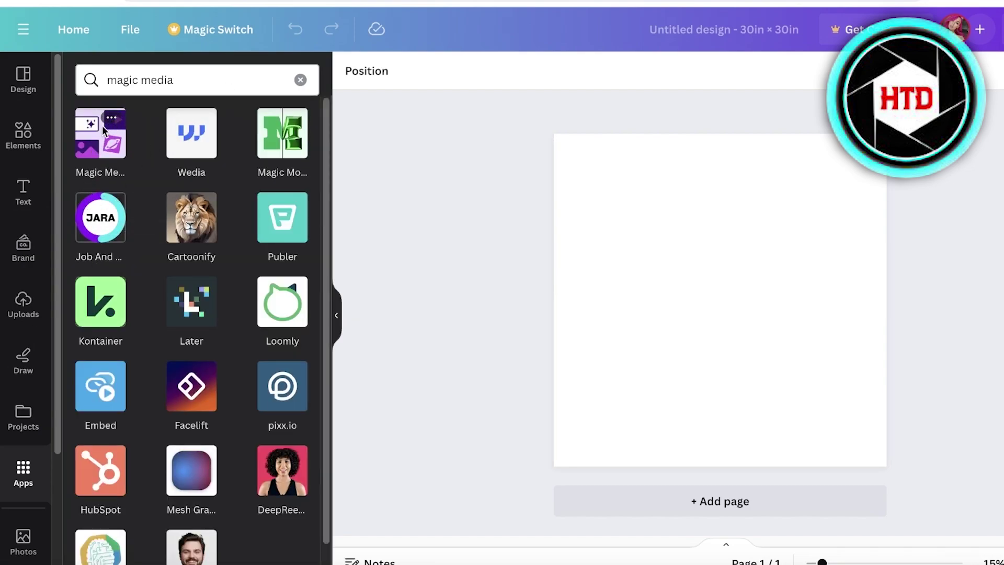
pyautogui.click(102, 125)
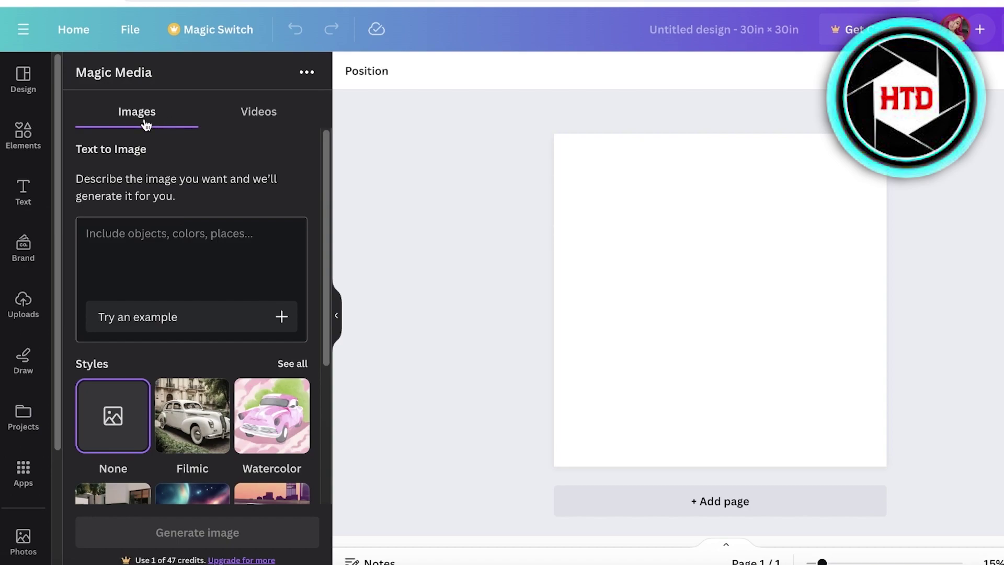
# - Preview the Videos option, return to Images, and cycle through sample prompts
pyautogui.click(275, 116)
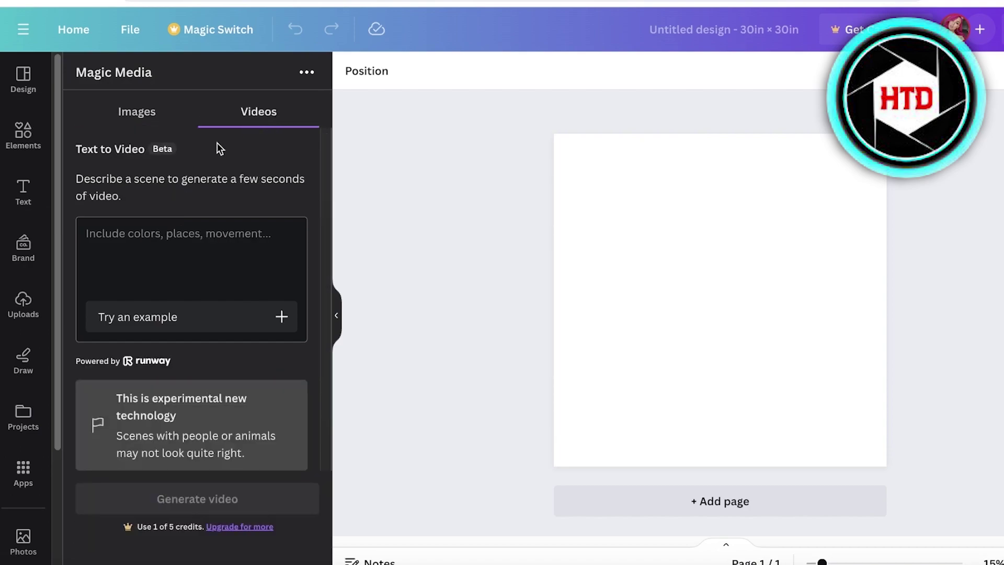
pyautogui.click(131, 116)
pyautogui.click(196, 276)
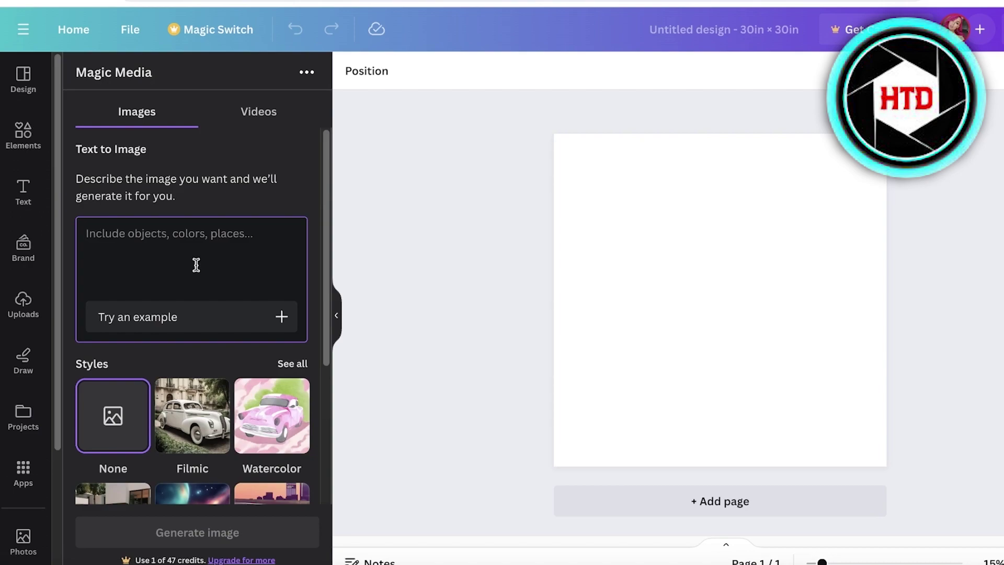
pyautogui.click(191, 317)
pyautogui.click(198, 316)
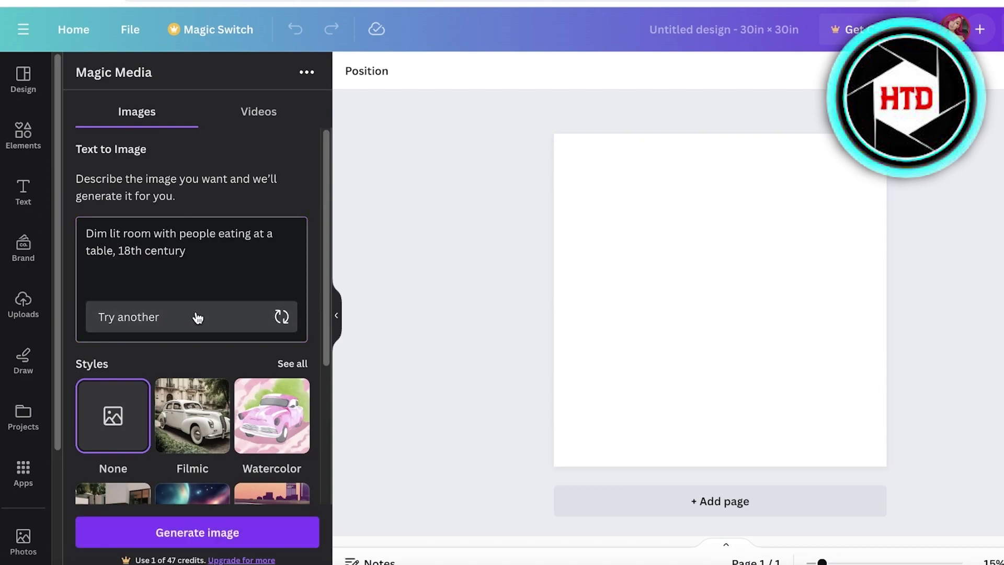
pyautogui.click(197, 315)
# - Browse the additional aspect ratio choices in Magic Media
pyautogui.scroll(-1, 180, 340)
pyautogui.scroll(-2, 180, 340)
pyautogui.scroll(1, 87, 263)
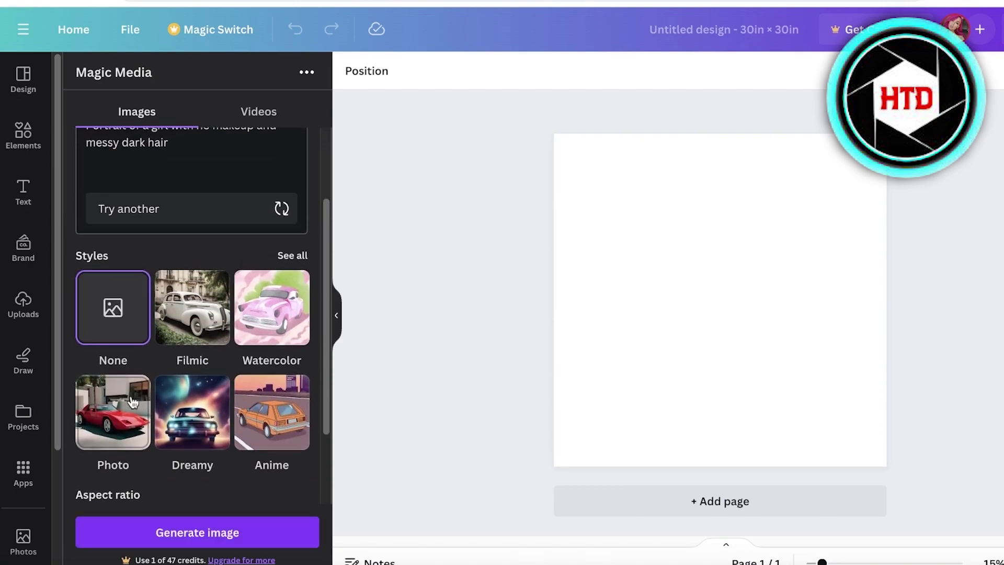
pyautogui.scroll(-2, 123, 393)
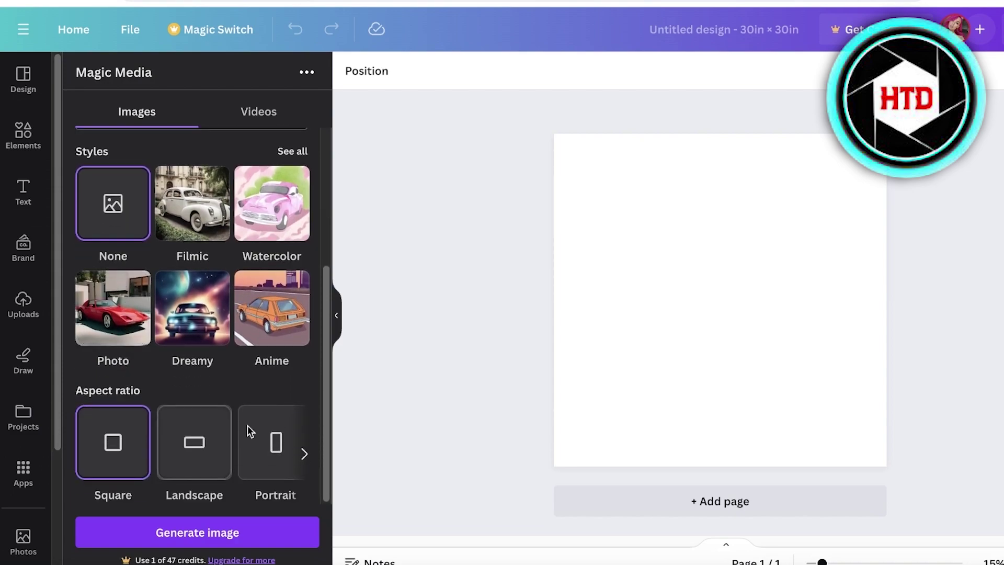
pyautogui.click(305, 453)
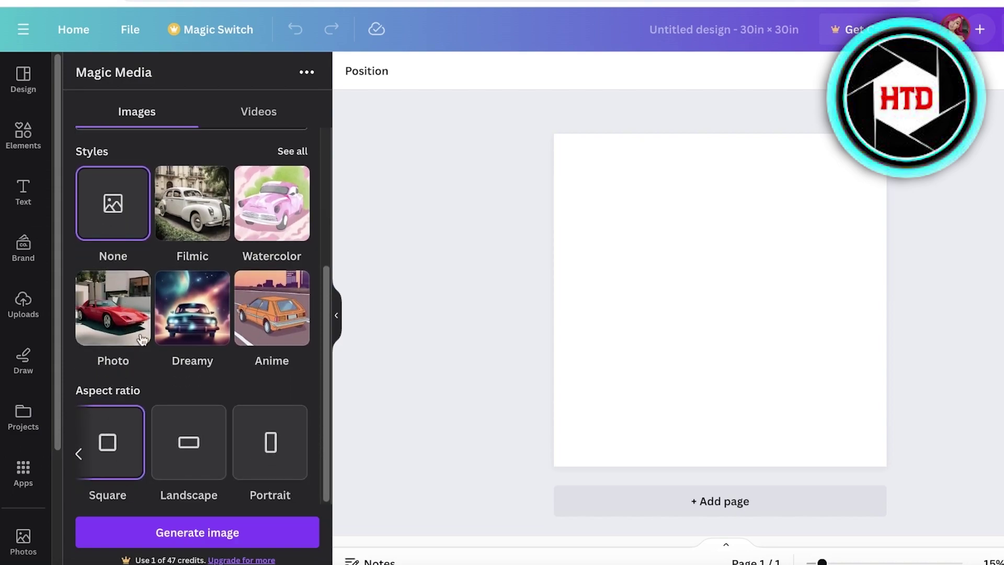
pyautogui.scroll(3, 162, 319)
pyautogui.scroll(1, 163, 319)
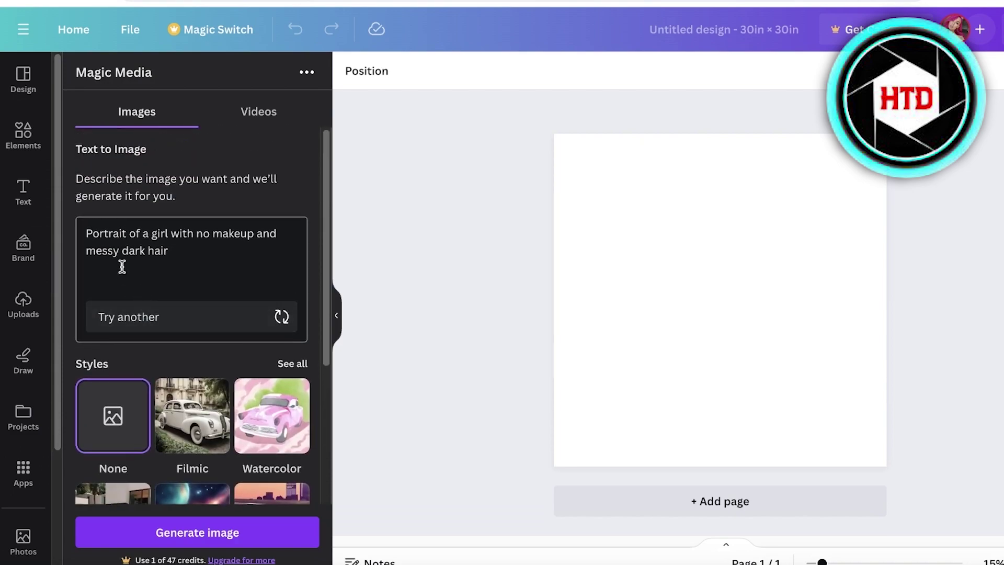
# - Cycle more sample prompts, choose the Dreamy style, and select the whole prompt text
pyautogui.click(218, 329)
pyautogui.click(218, 328)
pyautogui.click(218, 329)
pyautogui.scroll(-3, 215, 326)
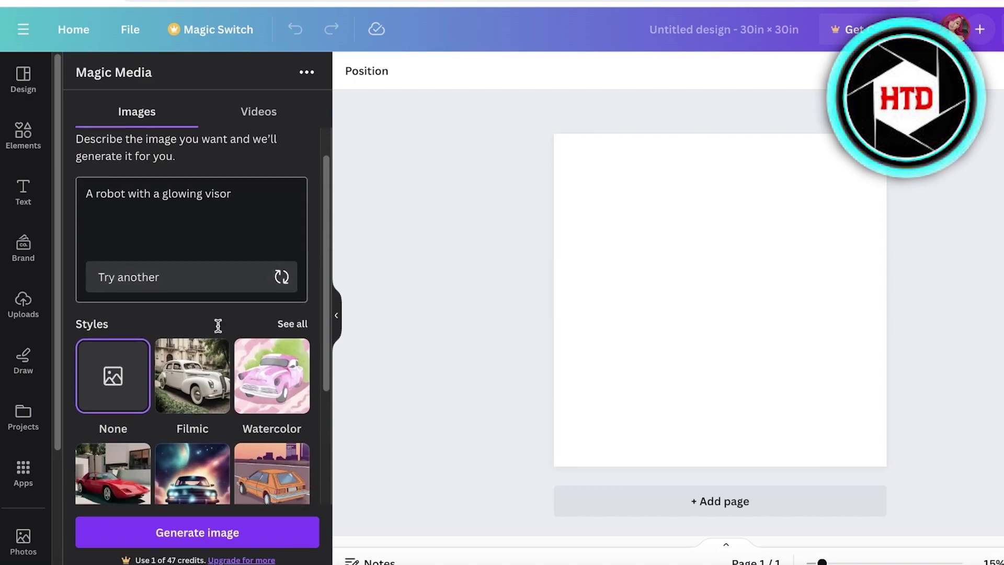
pyautogui.click(175, 378)
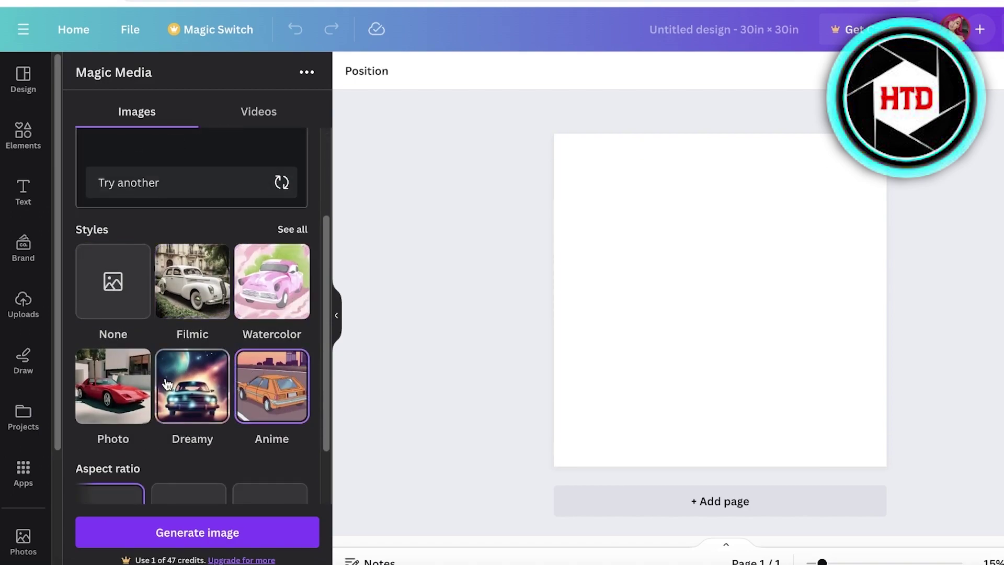
pyautogui.scroll(3, 176, 377)
pyautogui.click(180, 246)
pyautogui.hotkey('ctrl', 'a')
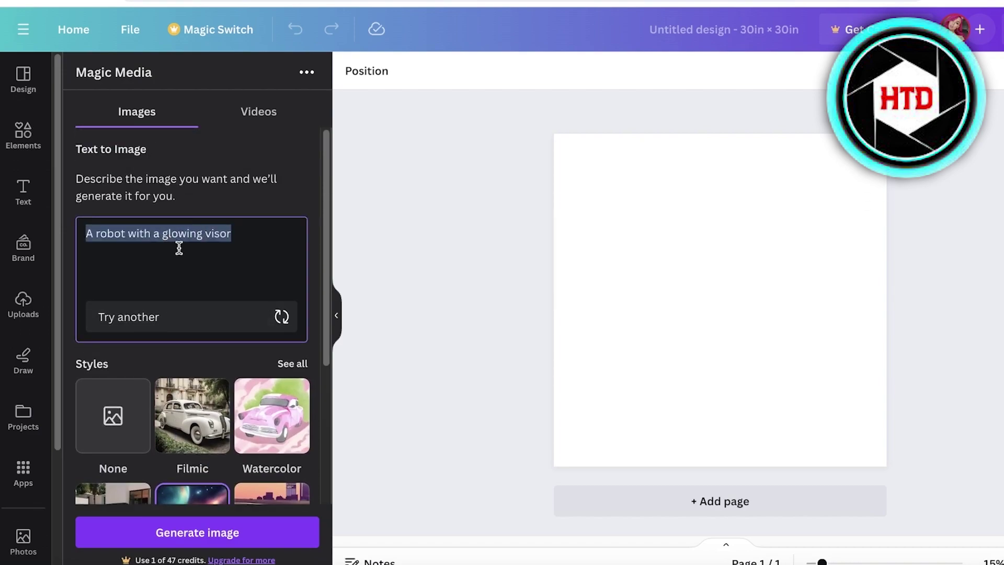
# - Generate Dreamy images from 'really pertty scenery with loads of flowers, mystic a fantasy world, covere…'
pyautogui.write('really pertt')
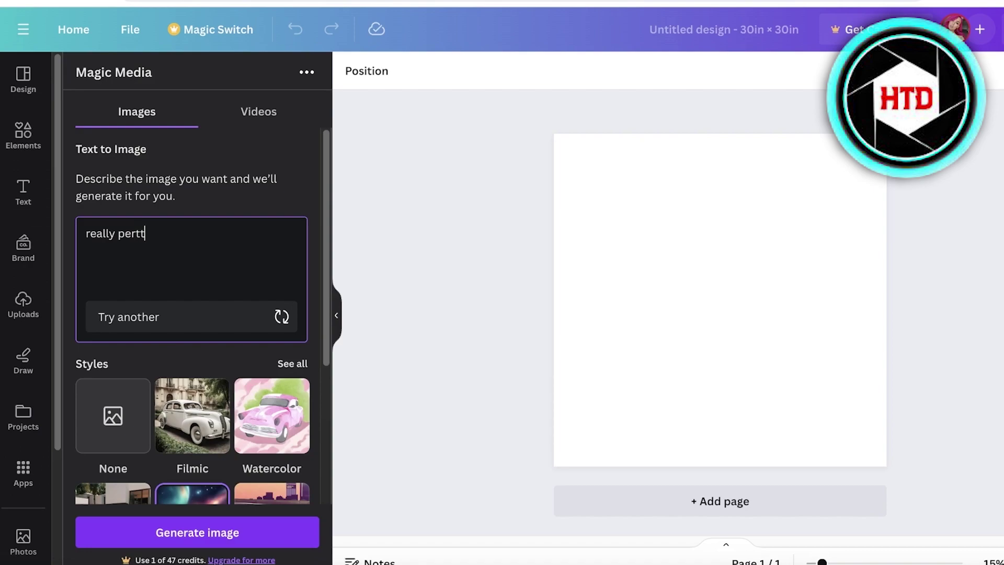
pyautogui.press('BackSpace')
pyautogui.press('BackSpace')
pyautogui.press('BackSpace')
pyautogui.press('BackSpace')
pyautogui.write('retty scenery with loa')
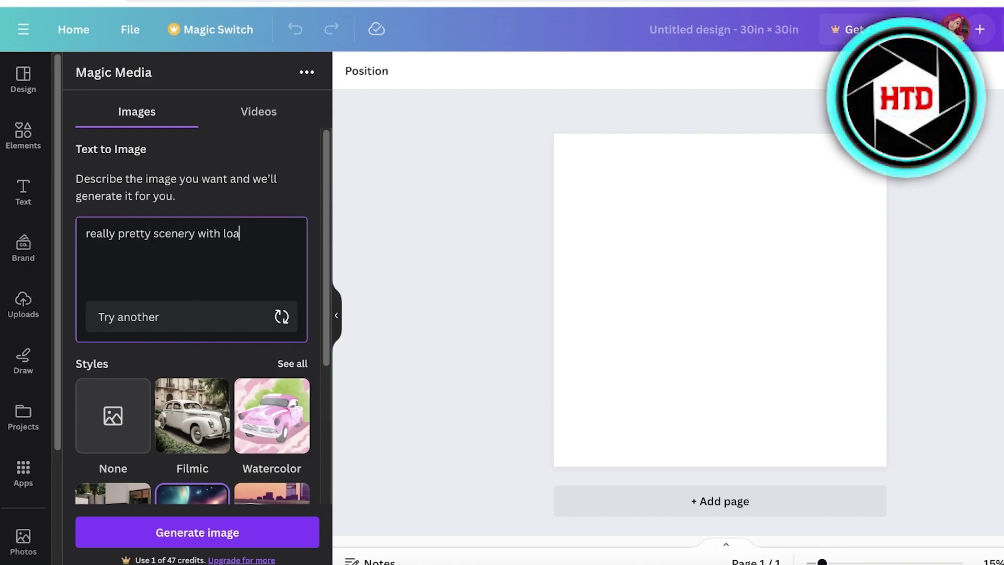
pyautogui.write('ds of flowers ')
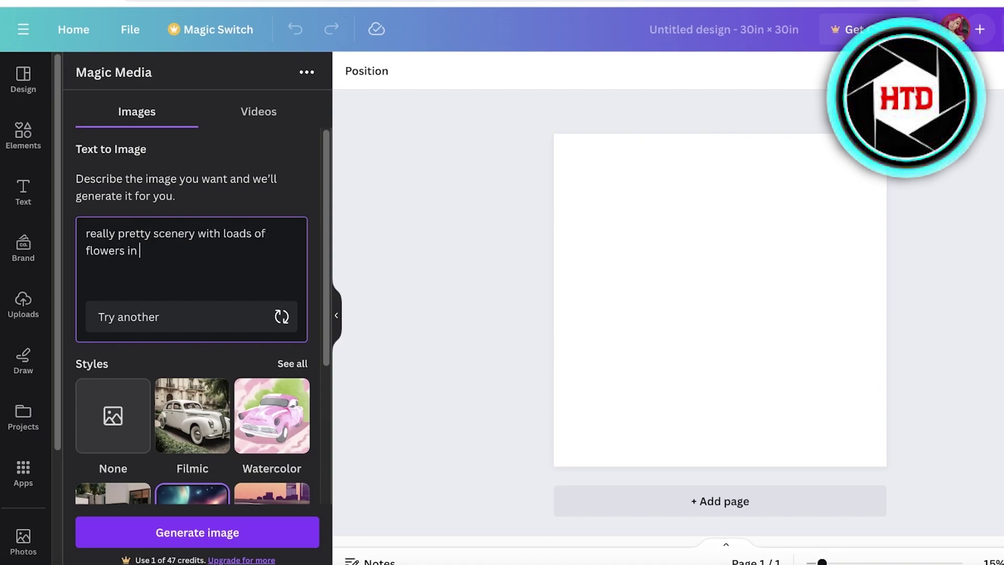
pyautogui.write(', mystic a fantasy w')
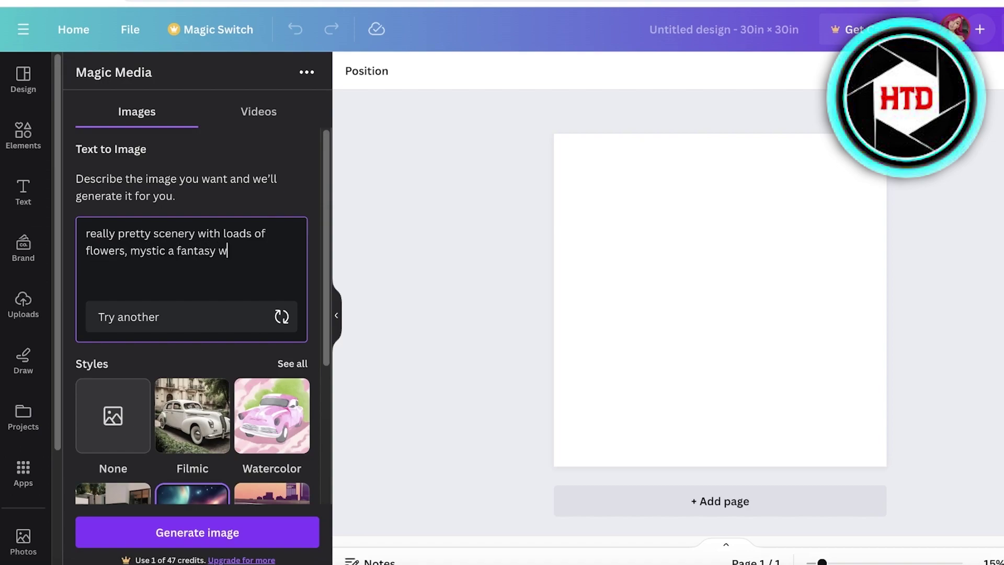
pyautogui.write('orld, covered in trees')
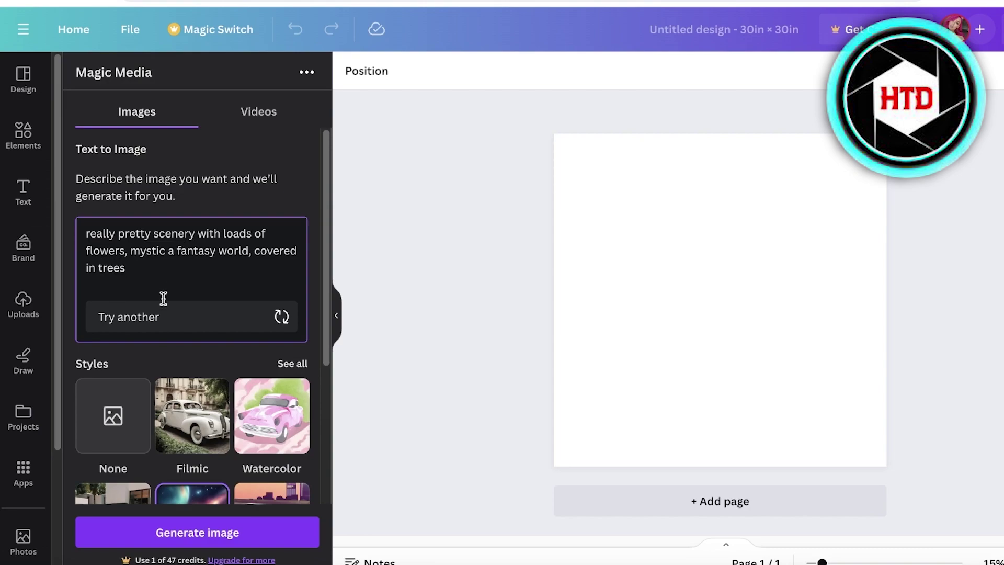
pyautogui.scroll(-3, 161, 298)
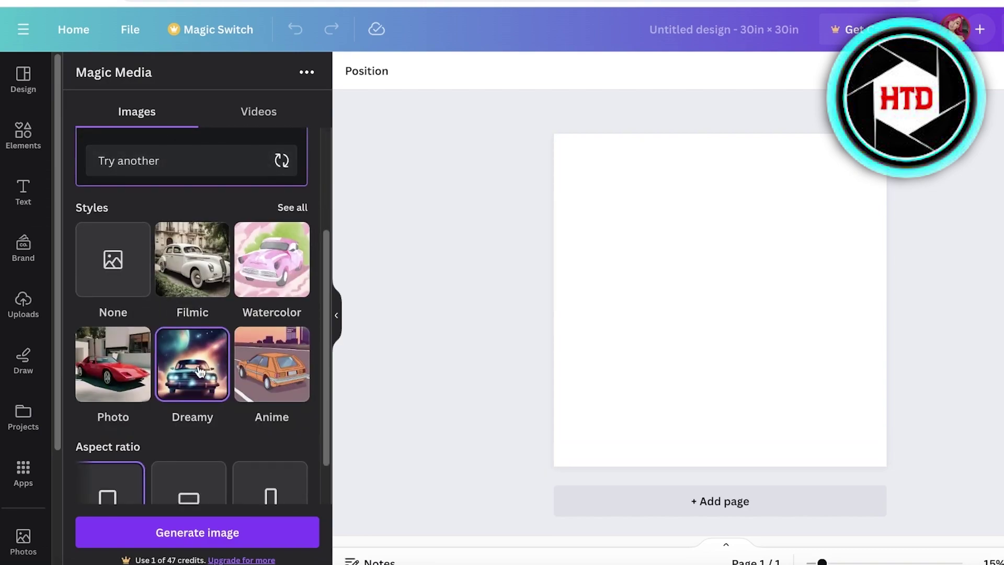
pyautogui.scroll(-1, 152, 401)
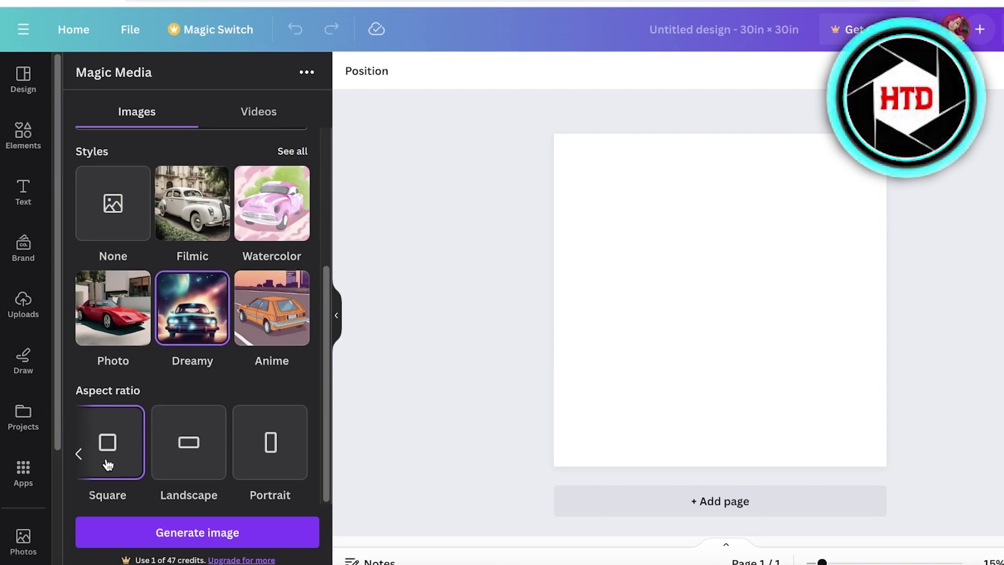
pyautogui.click(160, 532)
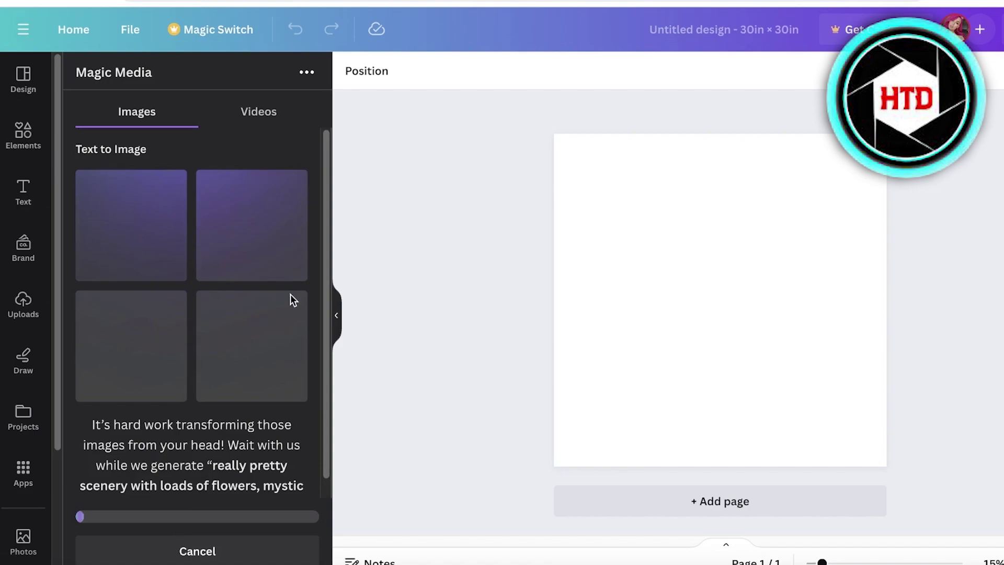
# - Try one generated image and delete it, then place and enlarge the forest image on the page
pyautogui.scroll(-1, 256, 300)
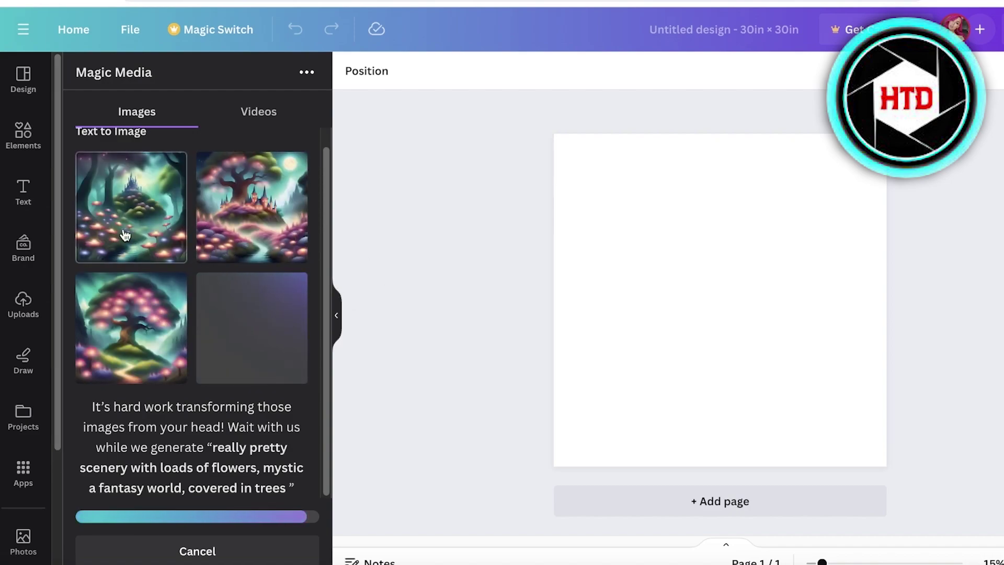
pyautogui.click(242, 231)
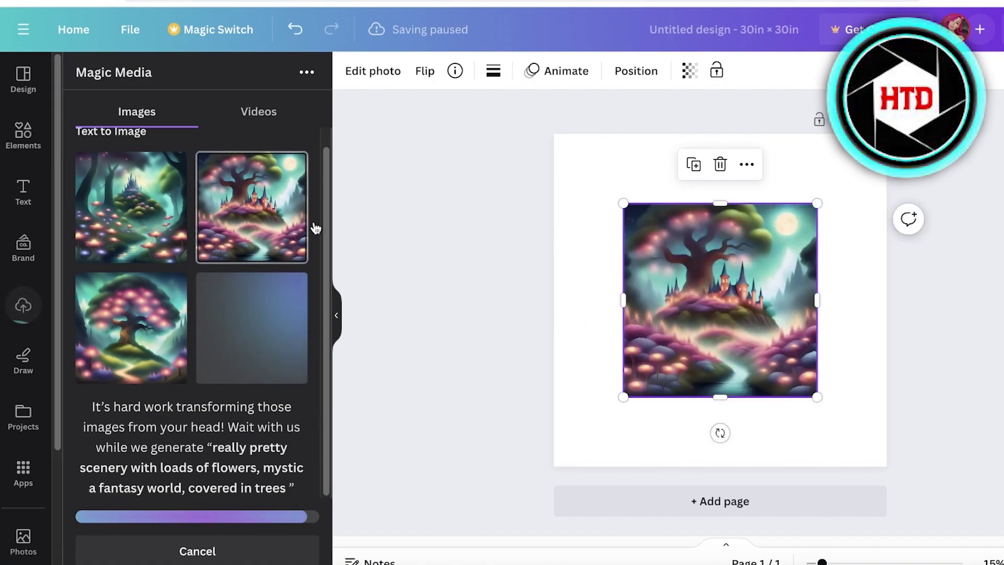
pyautogui.moveTo(643, 260); pyautogui.dragTo(593, 175)
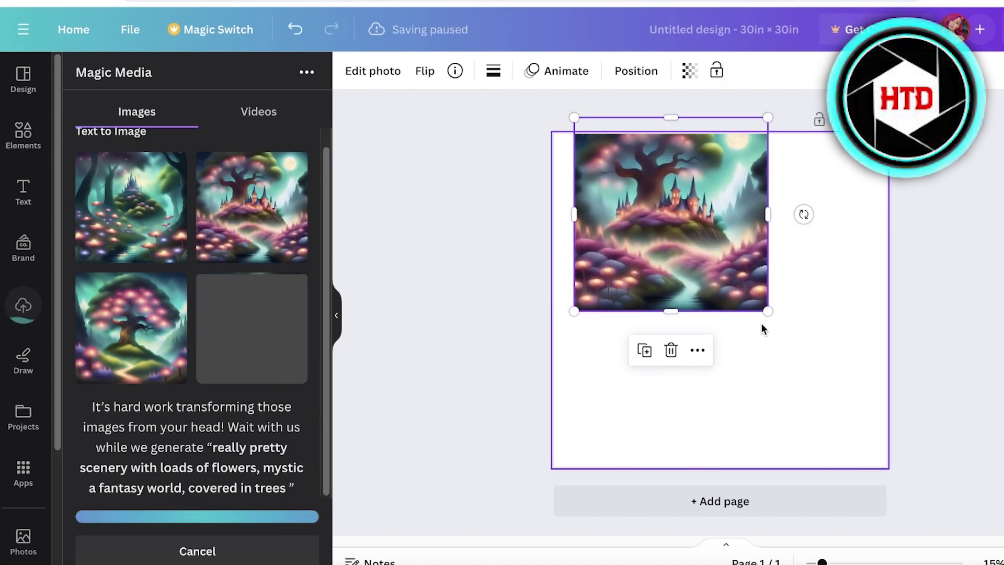
pyautogui.press('Delete')
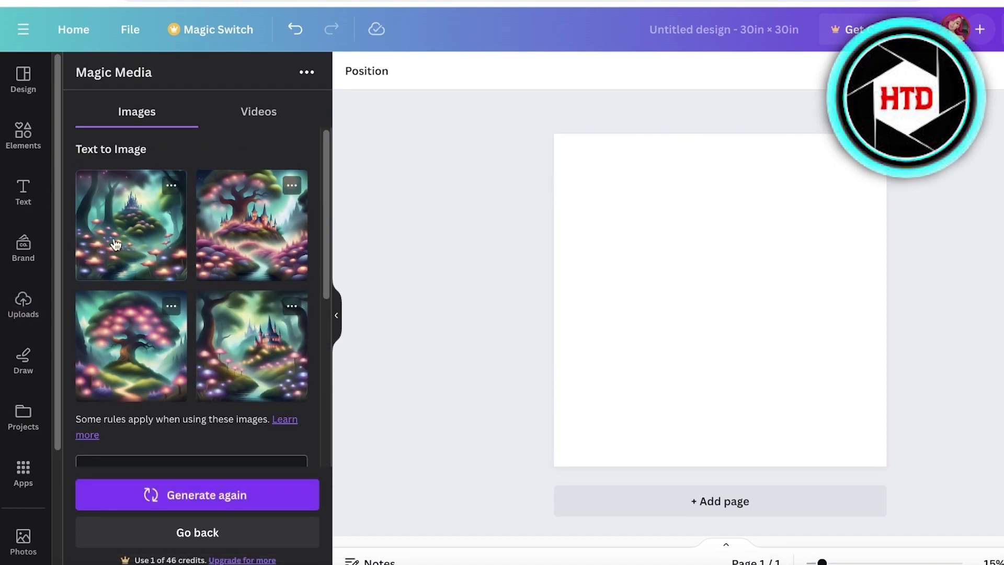
pyautogui.moveTo(146, 237); pyautogui.dragTo(647, 240)
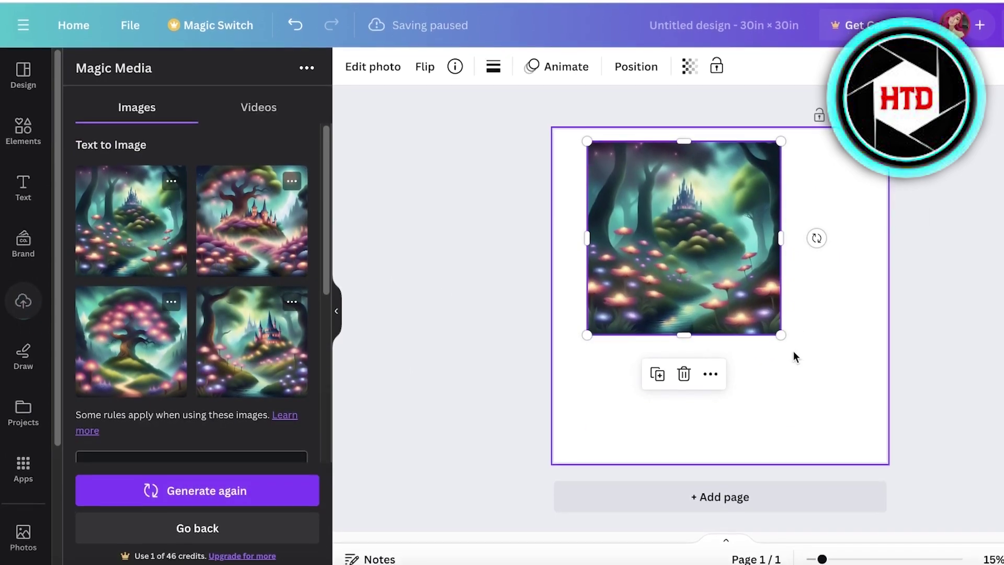
pyautogui.moveTo(779, 335); pyautogui.dragTo(934, 470)
pyautogui.moveTo(775, 368); pyautogui.dragTo(685, 341)
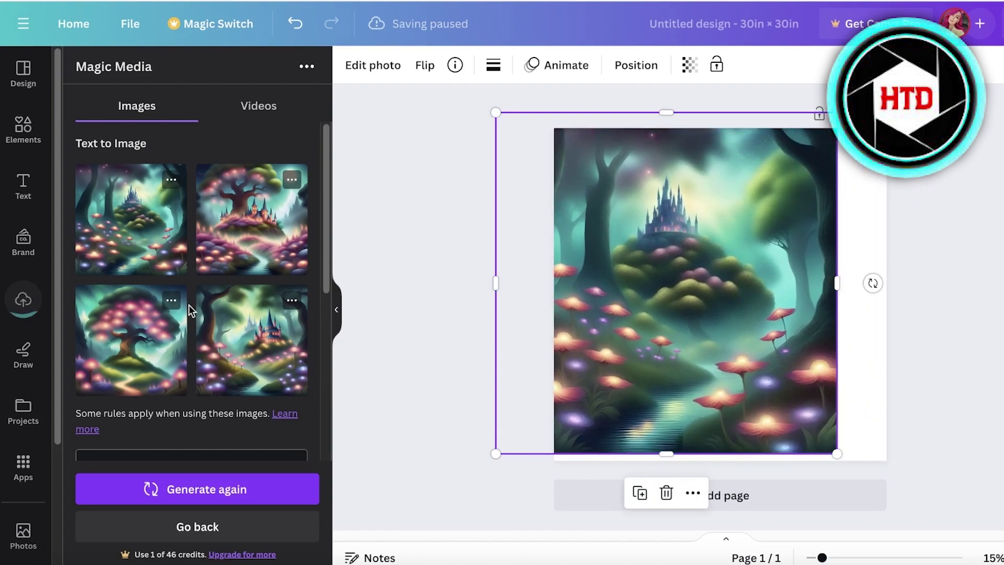
# - Try the glowing-tree scenery on the page, then undo until the page is blank
pyautogui.click(229, 251)
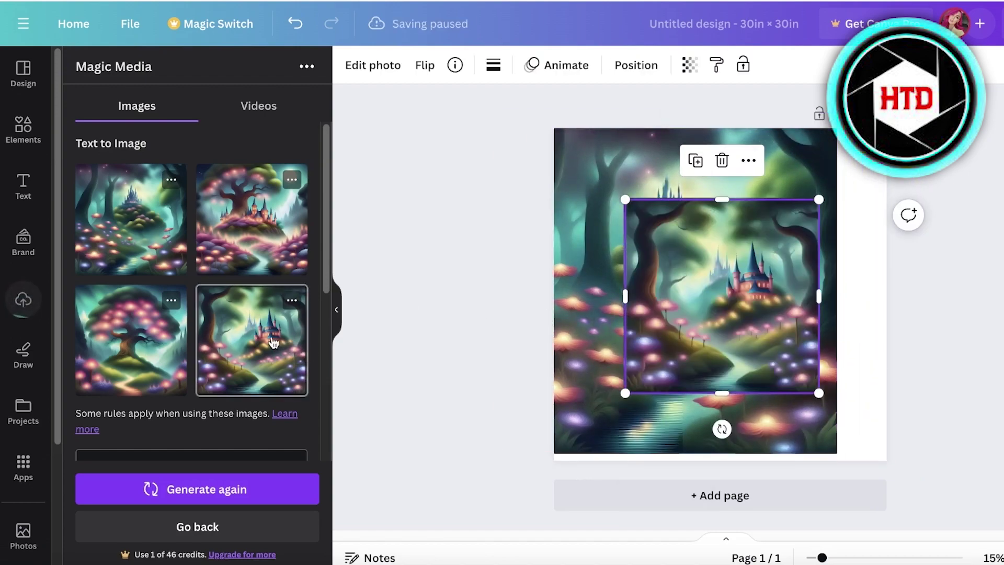
pyautogui.moveTo(178, 343); pyautogui.dragTo(691, 316)
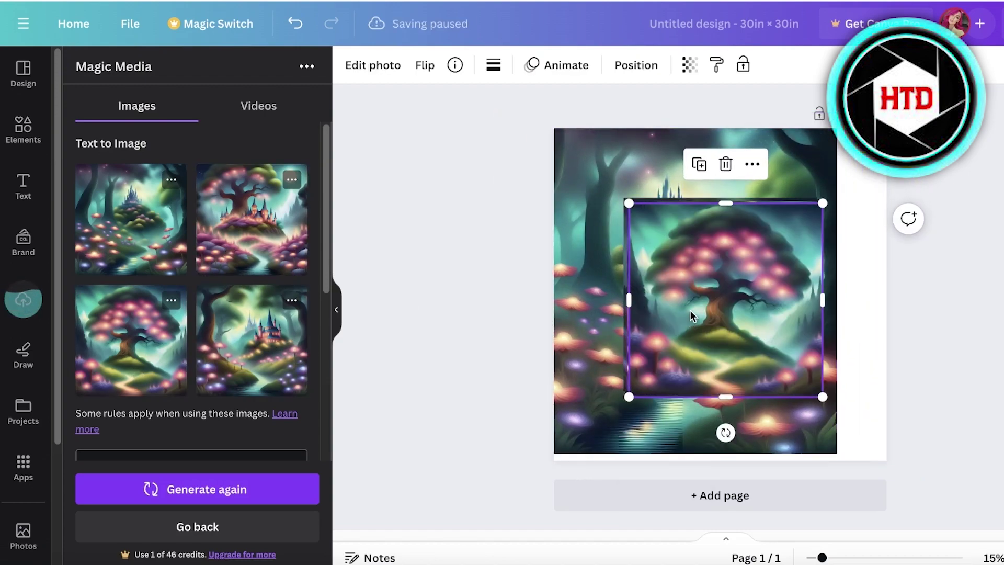
pyautogui.hotkey('ctrl', 'z')
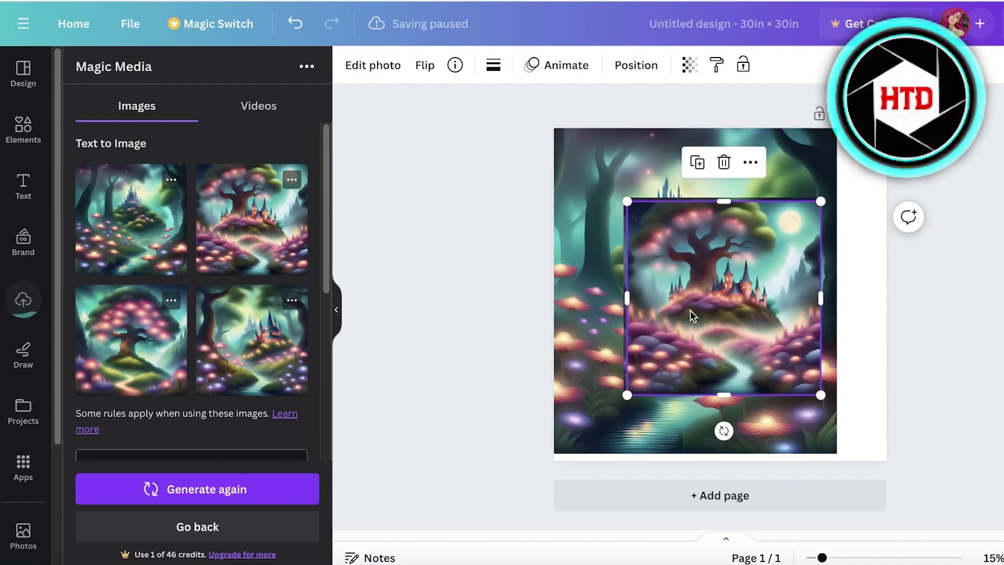
pyautogui.hotkey('ctrl', 'z')
pyautogui.hotkey('ctrl', 'z')
pyautogui.hotkey('ctrl', 'z')
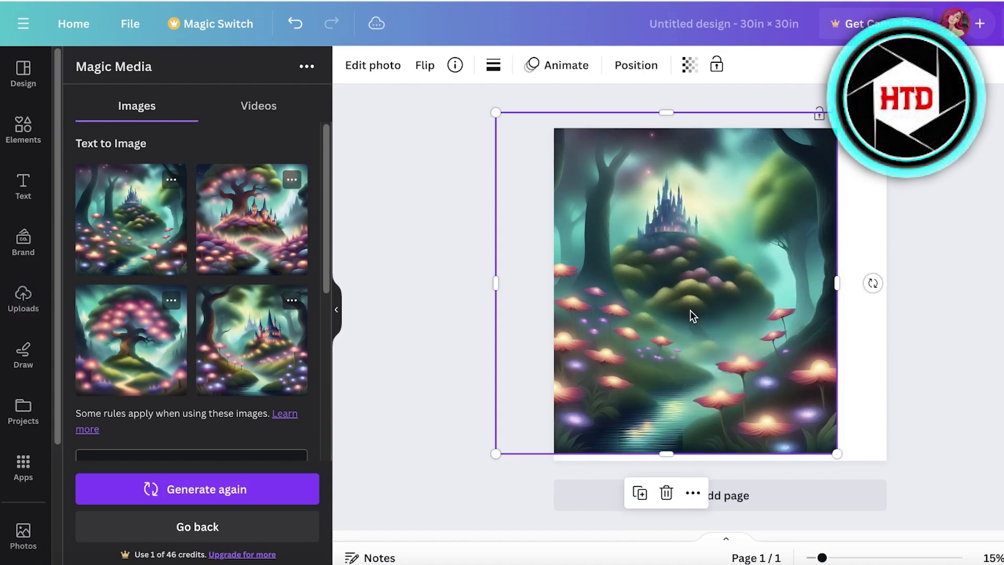
pyautogui.hotkey('ctrl', 'z')
# - Pick Stained glass from the full styles list and regenerate the scenery images
pyautogui.scroll(-5, 108, 282)
pyautogui.scroll(4, 107, 283)
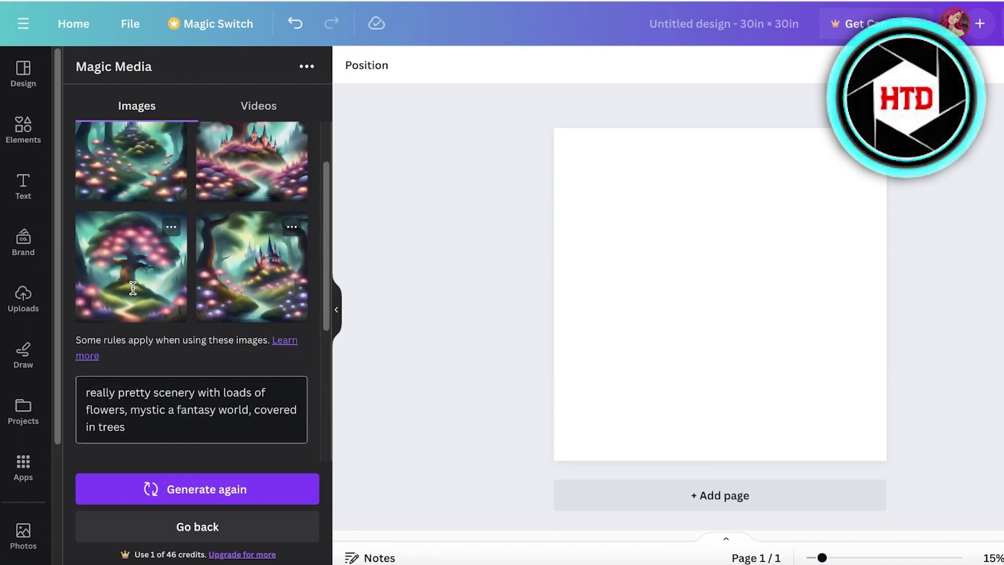
pyautogui.scroll(-4, 107, 282)
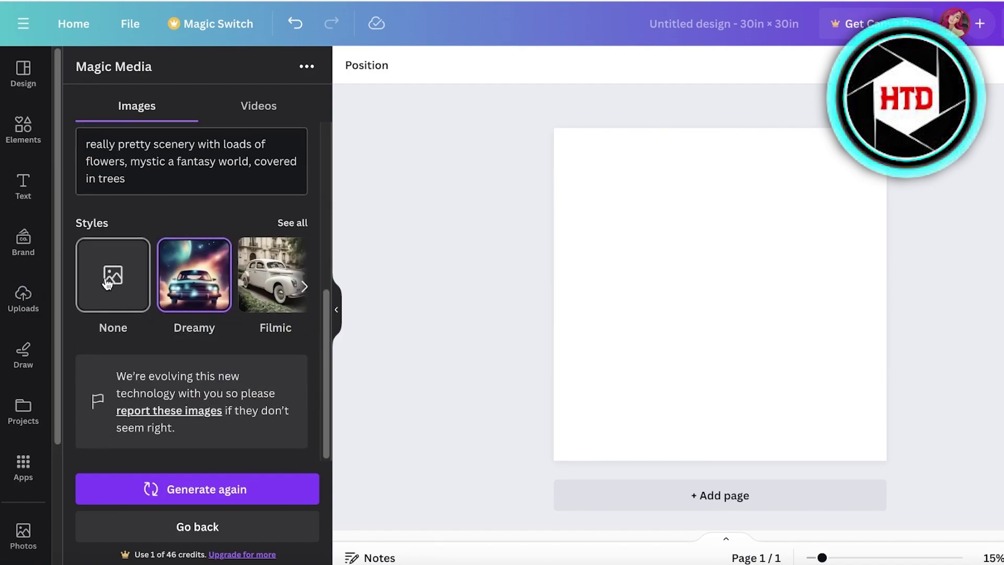
pyautogui.scroll(5, 108, 282)
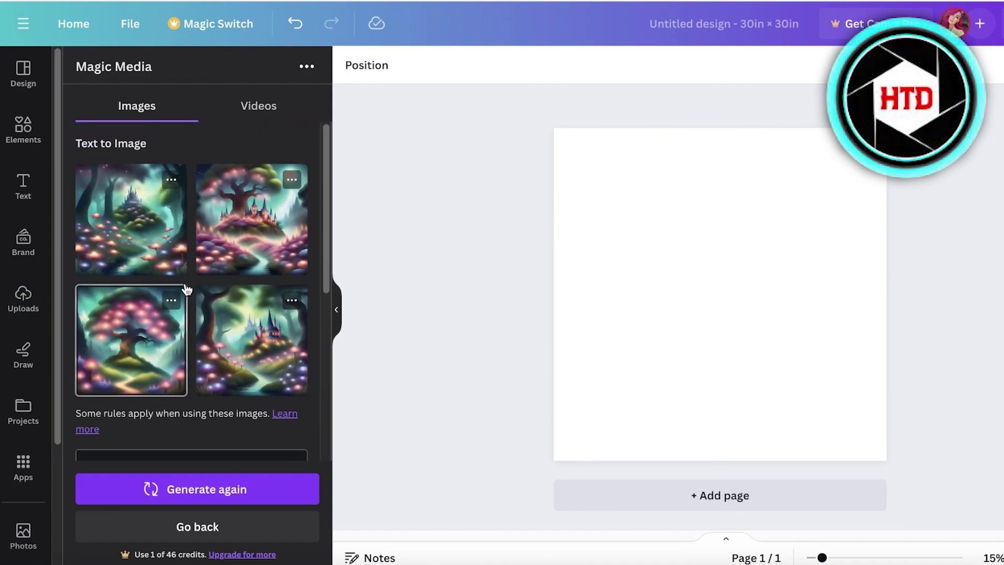
pyautogui.scroll(-5, 188, 287)
pyautogui.scroll(1, 282, 277)
pyautogui.click(290, 262)
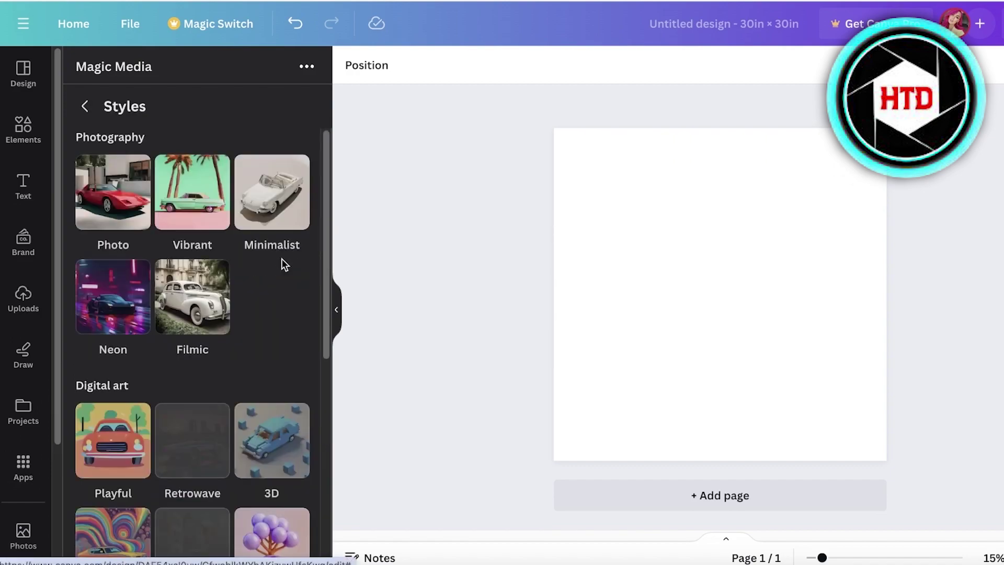
pyautogui.scroll(-4, 181, 285)
pyautogui.scroll(4, 181, 284)
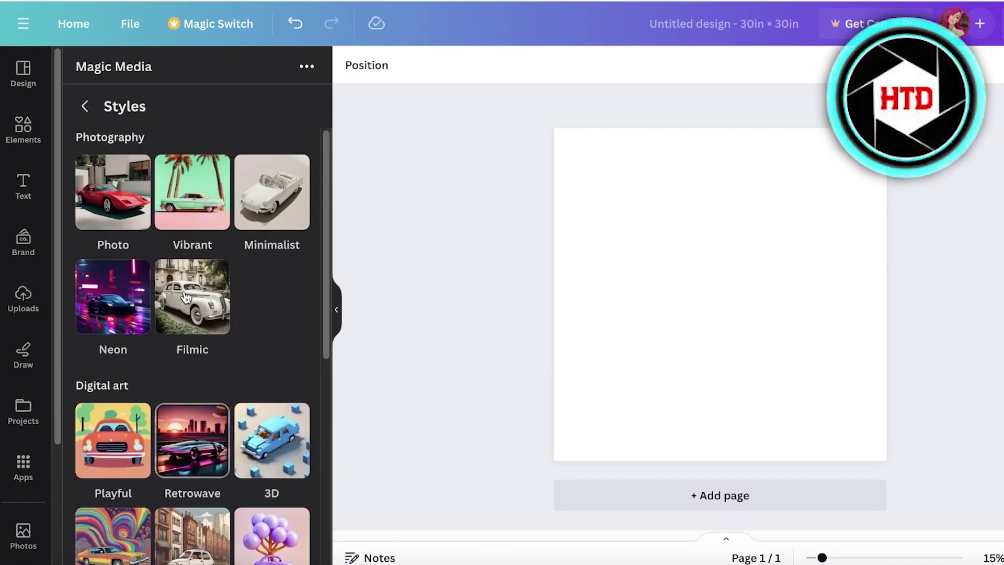
pyautogui.scroll(-7, 188, 314)
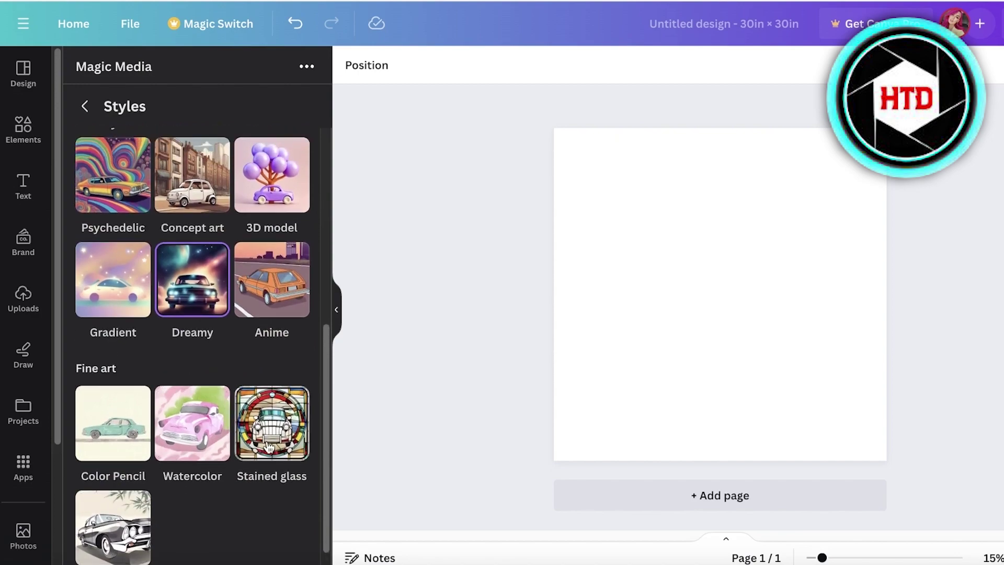
pyautogui.click(269, 447)
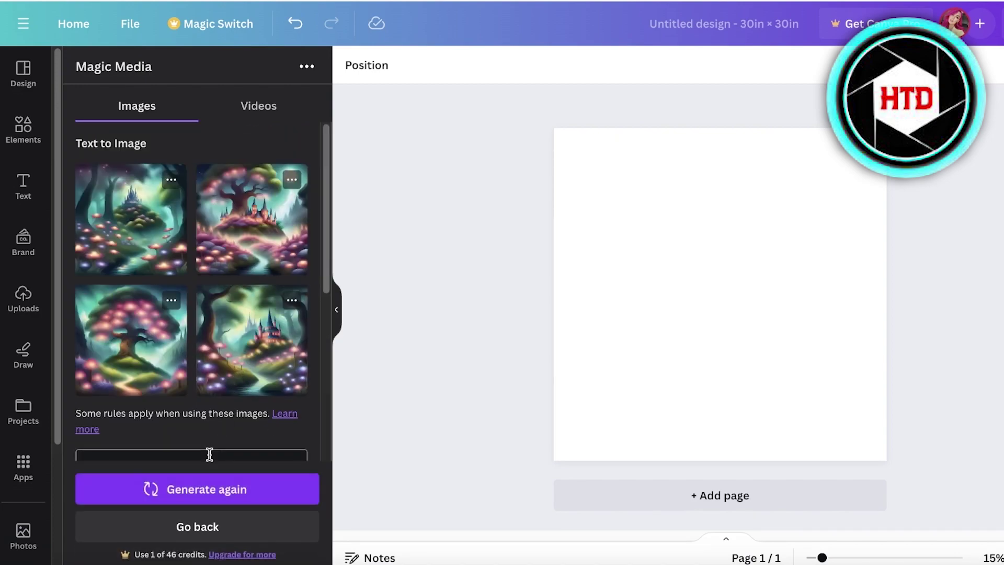
pyautogui.scroll(-4, 212, 419)
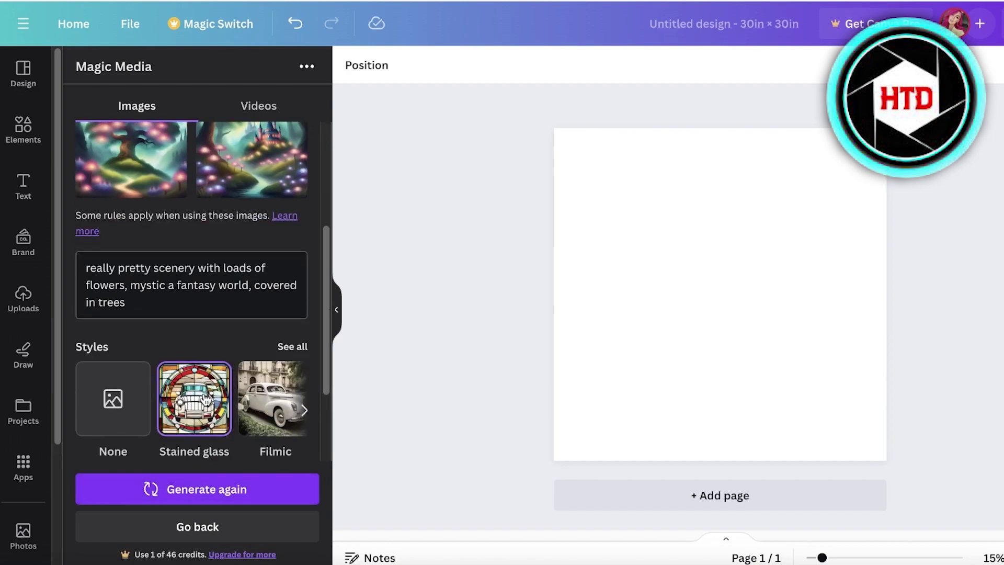
pyautogui.click(174, 486)
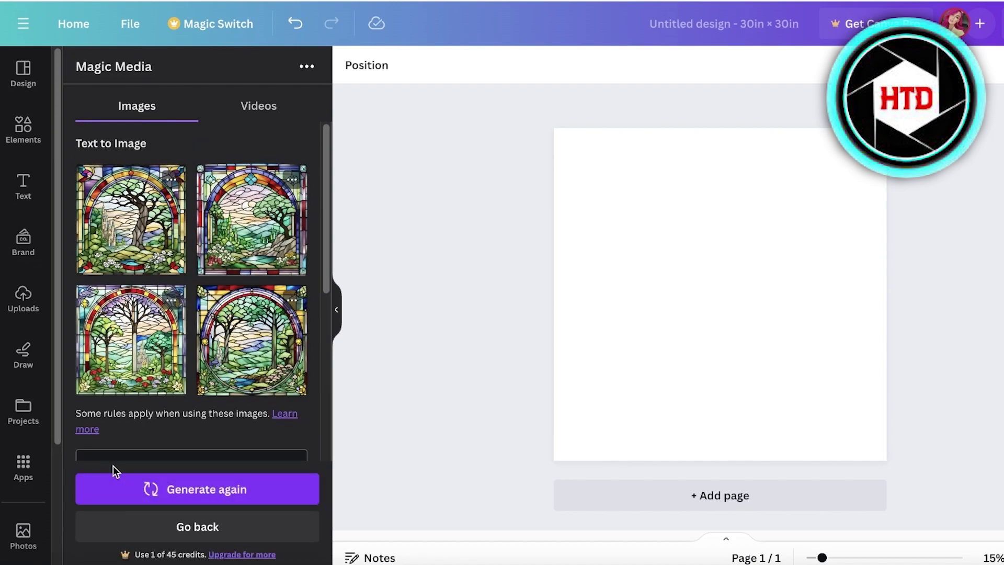
# - Try the first stained-glass image on the page, delete it, and reset the style to None
pyautogui.scroll(-5, 243, 285)
pyautogui.scroll(5, 242, 283)
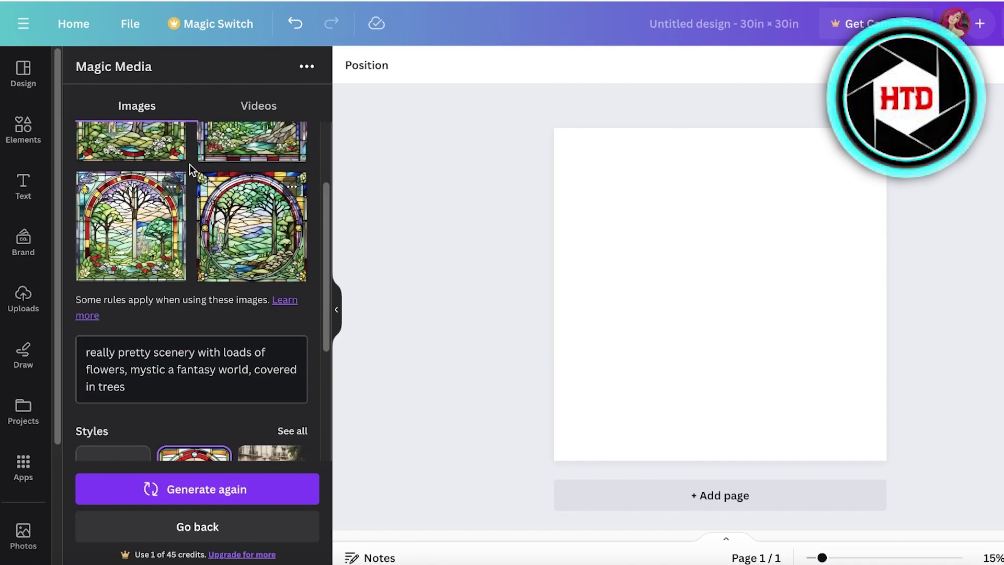
pyautogui.click(129, 242)
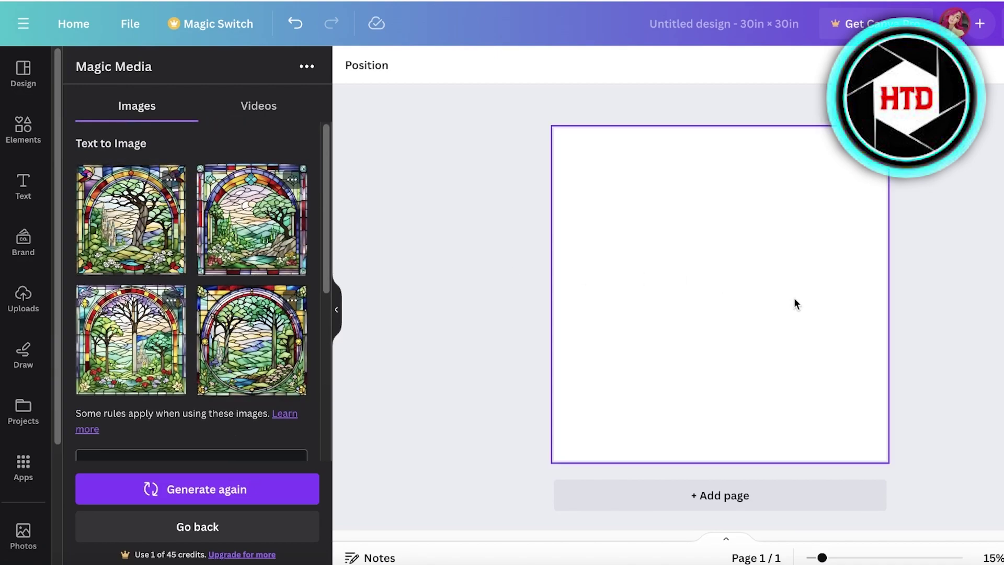
pyautogui.moveTo(808, 393); pyautogui.dragTo(924, 510)
pyautogui.moveTo(775, 393); pyautogui.dragTo(739, 317)
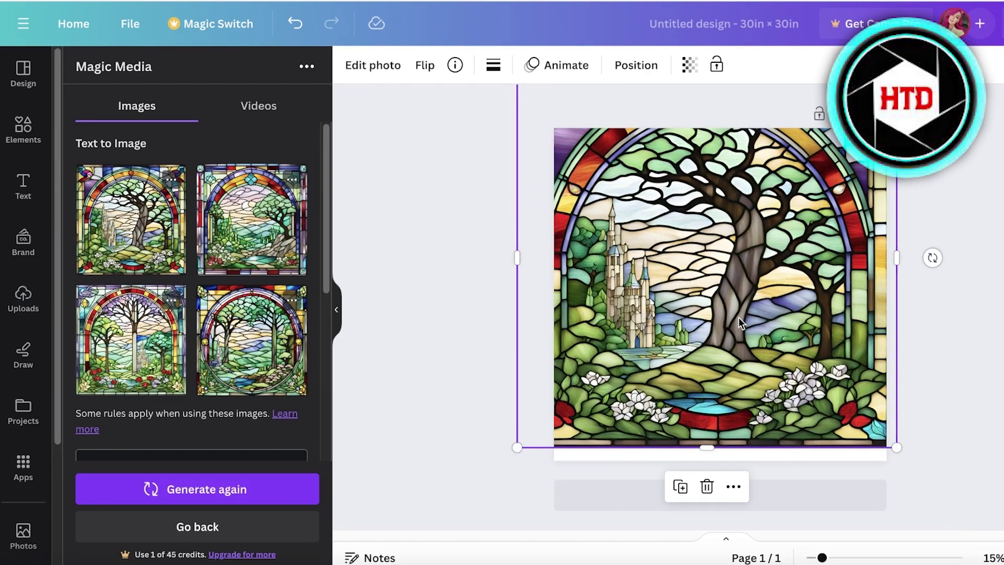
pyautogui.press('Delete')
pyautogui.scroll(-5, 302, 366)
pyautogui.click(82, 371)
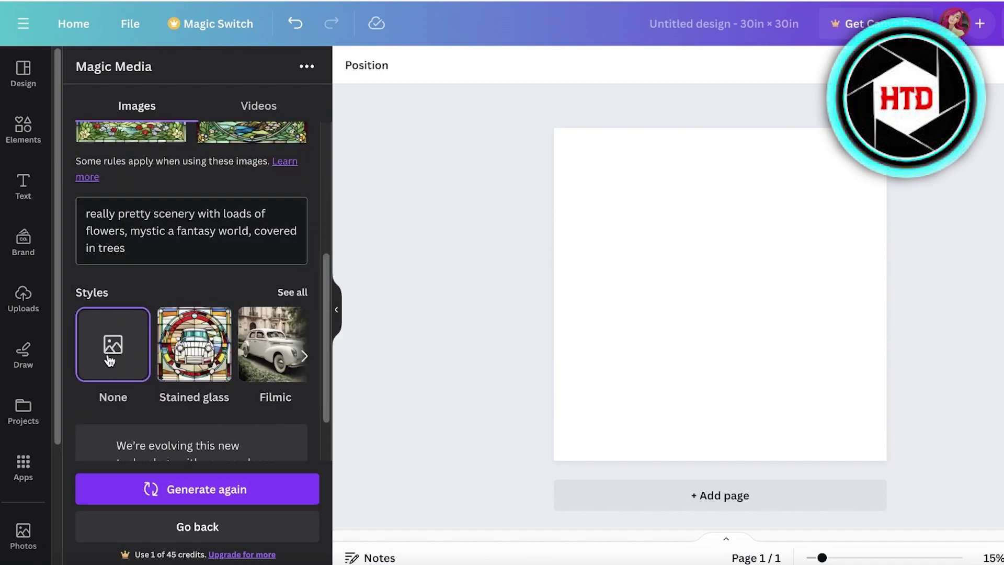
# - Extend the prompt with 'keep the style artistic…' and regenerate, placing the forest-stream image
pyautogui.click(161, 250)
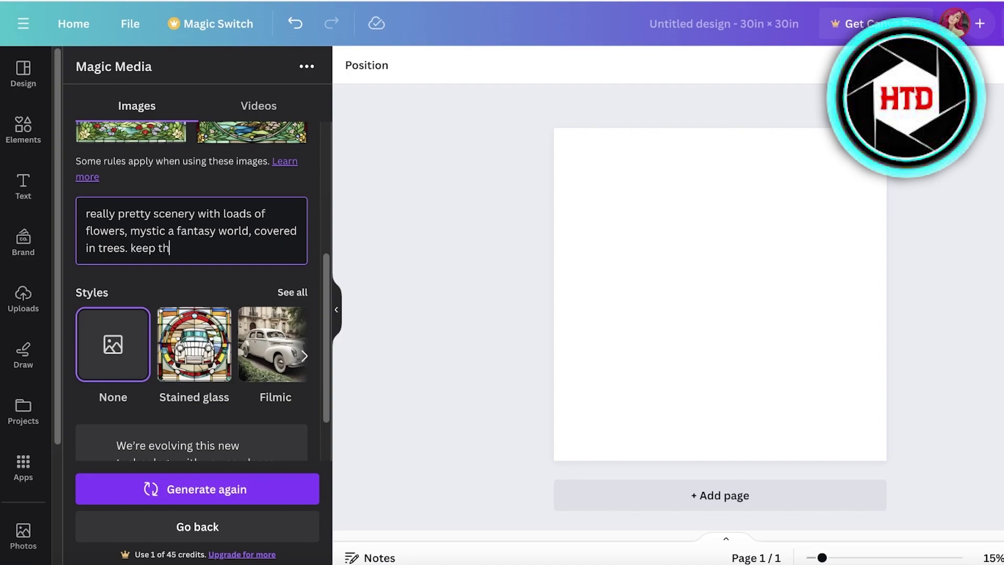
pyautogui.write('le artistic and color')
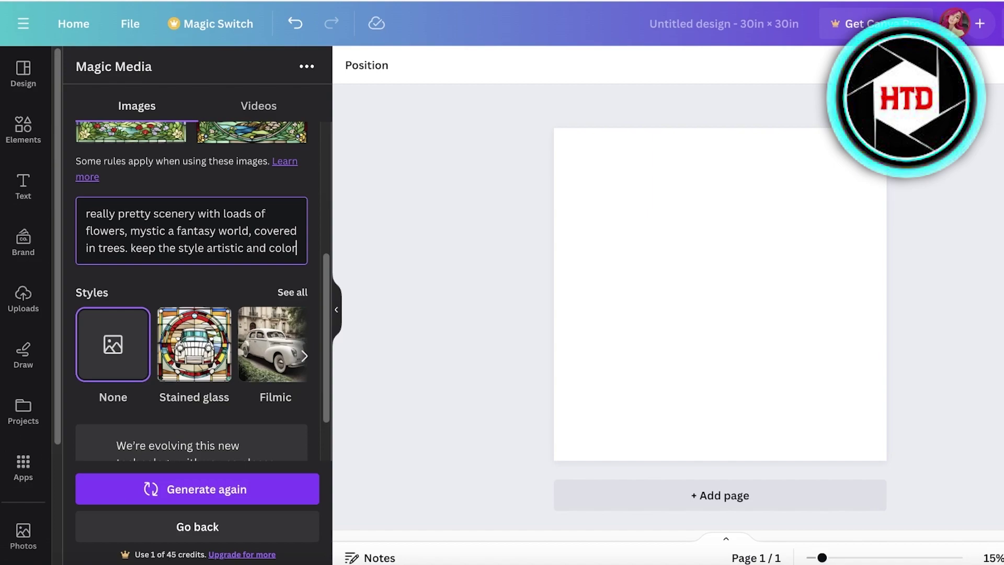
pyautogui.press('Return')
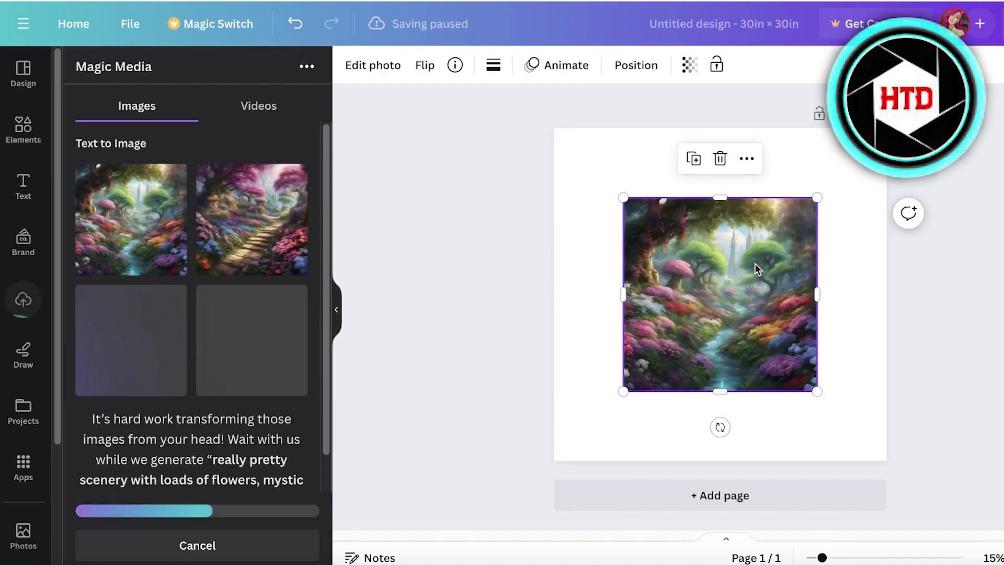
# - Enlarge and reposition the forest stream image so it sits fully on page 1
pyautogui.moveTo(743, 315); pyautogui.dragTo(993, 473)
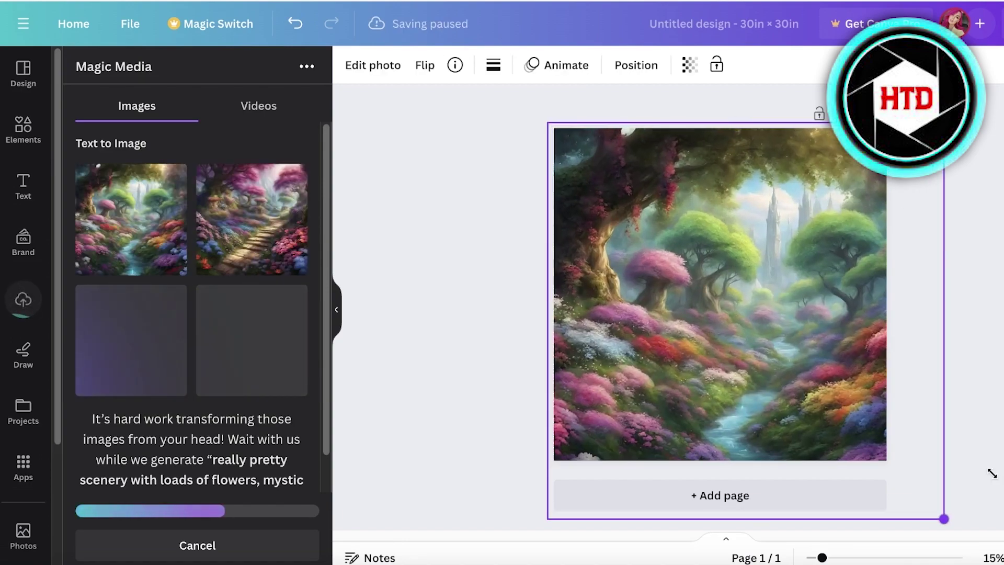
pyautogui.moveTo(779, 336); pyautogui.dragTo(758, 293)
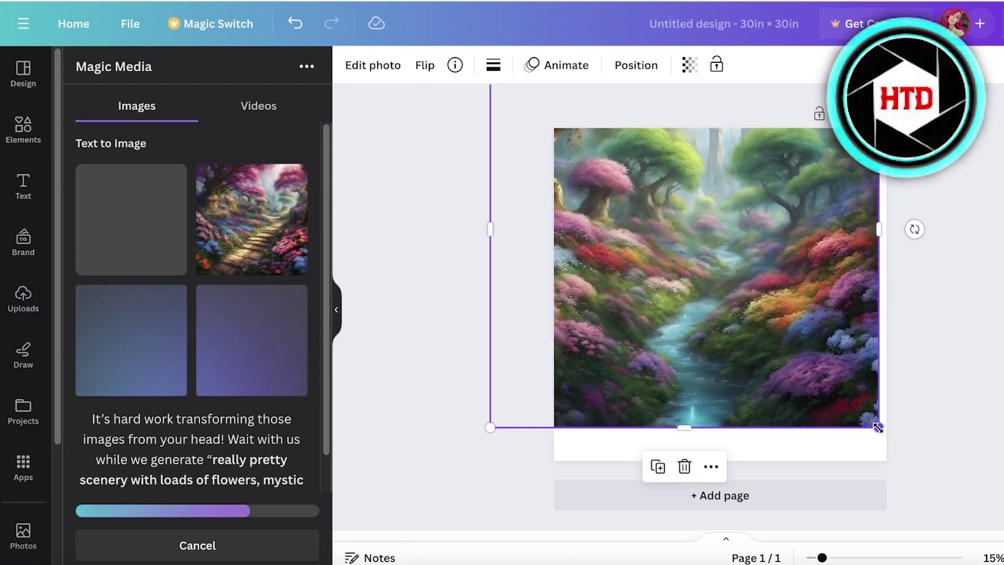
pyautogui.moveTo(884, 426); pyautogui.dragTo(749, 294)
pyautogui.moveTo(637, 277); pyautogui.dragTo(702, 318)
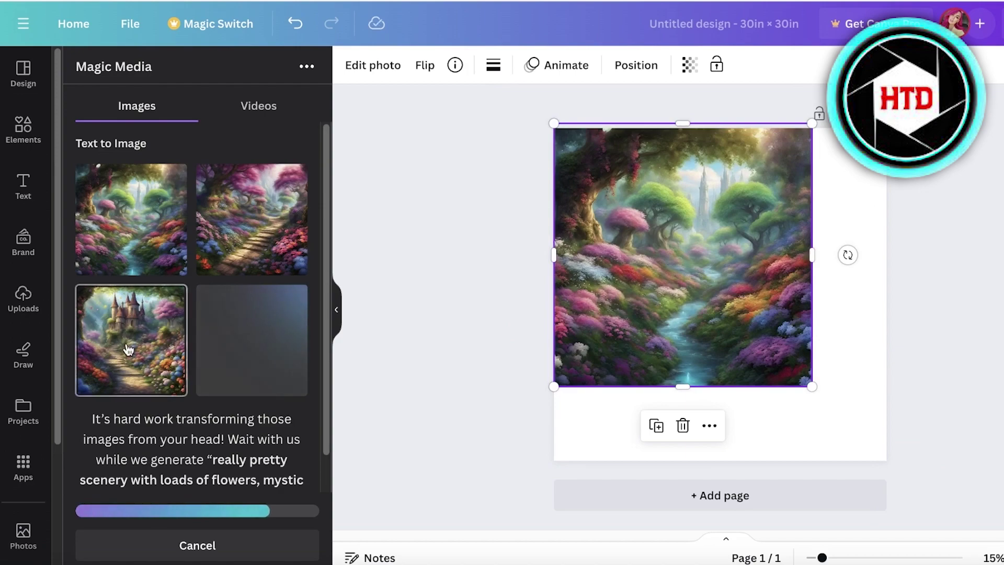
# - Place the house image on the page and move the path image down-left
pyautogui.click(273, 241)
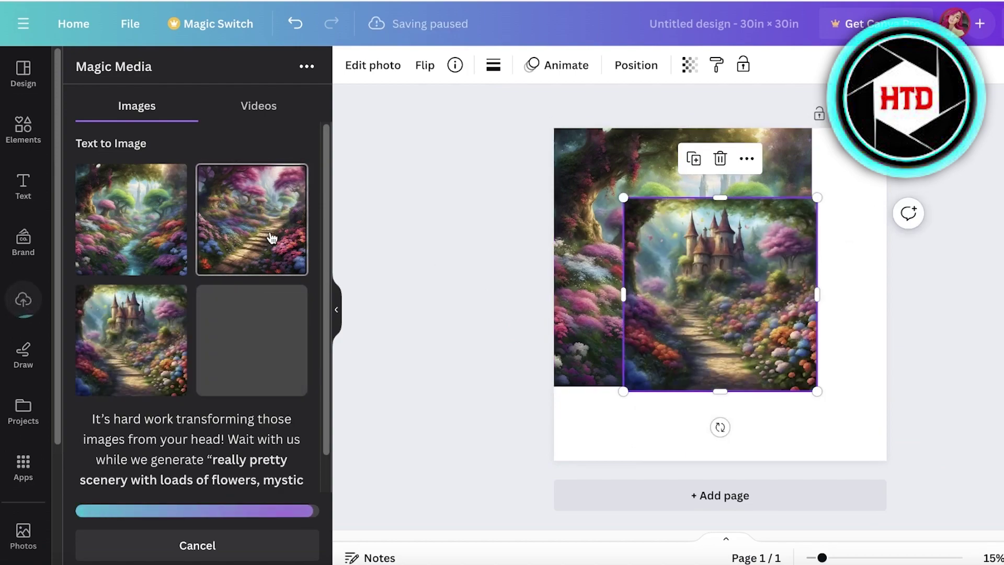
pyautogui.moveTo(263, 341); pyautogui.dragTo(769, 314)
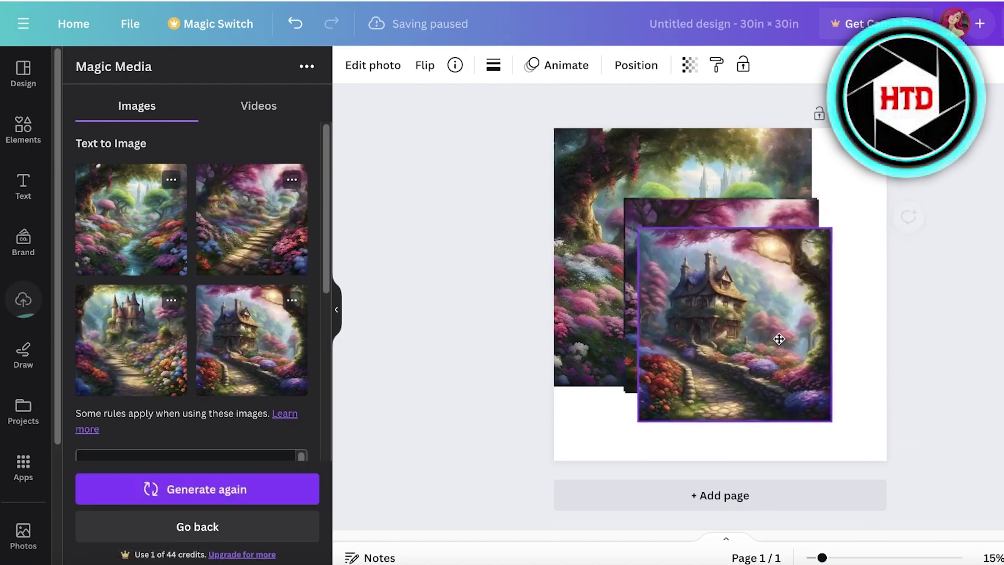
pyautogui.moveTo(730, 277); pyautogui.dragTo(650, 351)
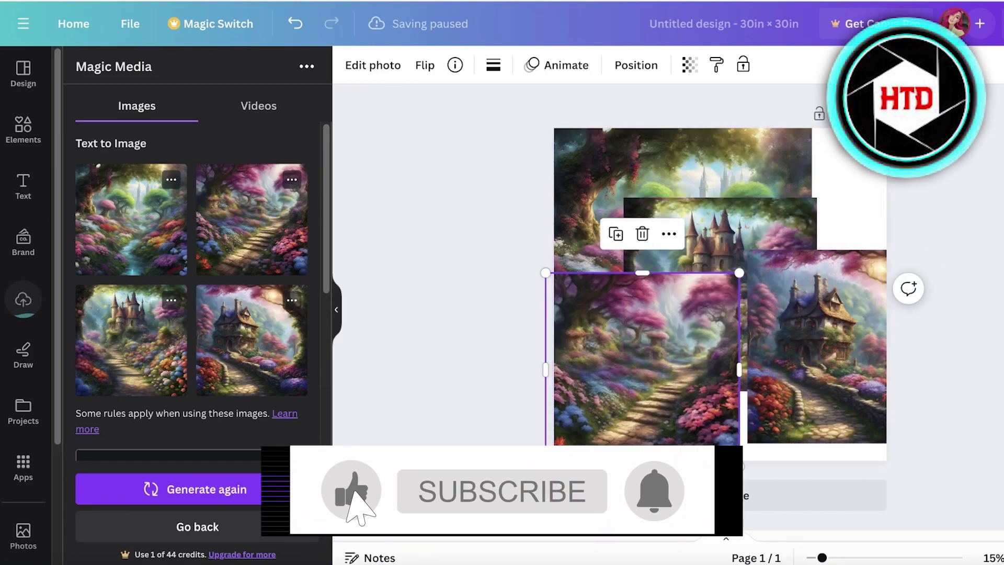
# - Delete the house, path and castle images, then enlarge the forest image to cover the page
pyautogui.click(816, 292)
pyautogui.press('Delete')
pyautogui.click(633, 332)
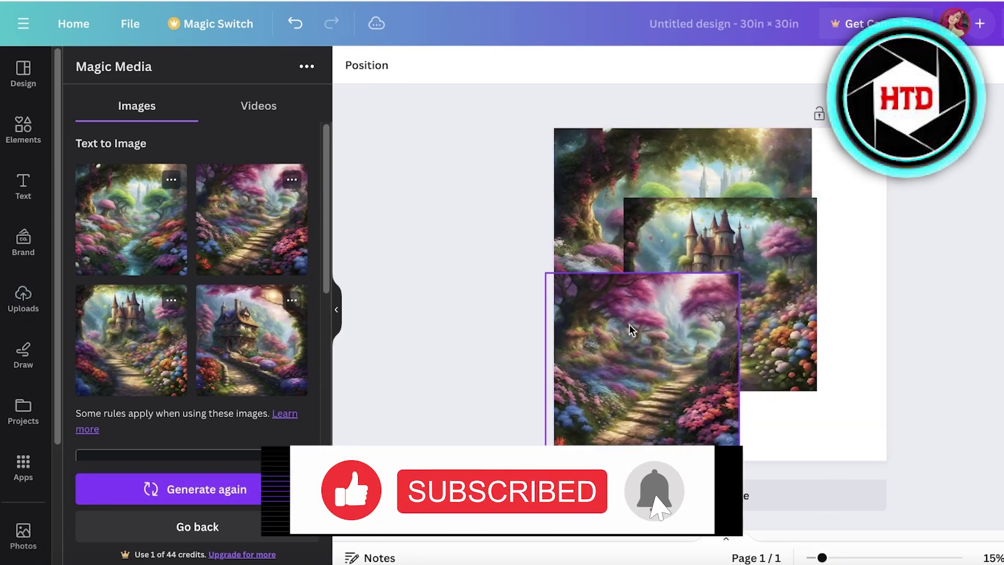
pyautogui.press('Delete')
pyautogui.click(644, 337)
pyautogui.press('Delete')
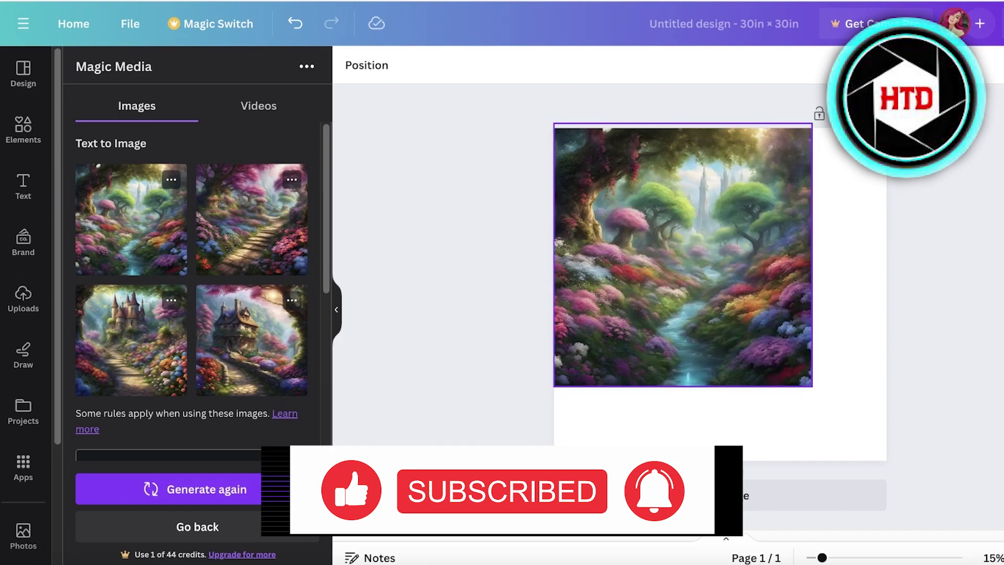
pyautogui.click(645, 339)
pyautogui.moveTo(811, 387); pyautogui.dragTo(874, 449)
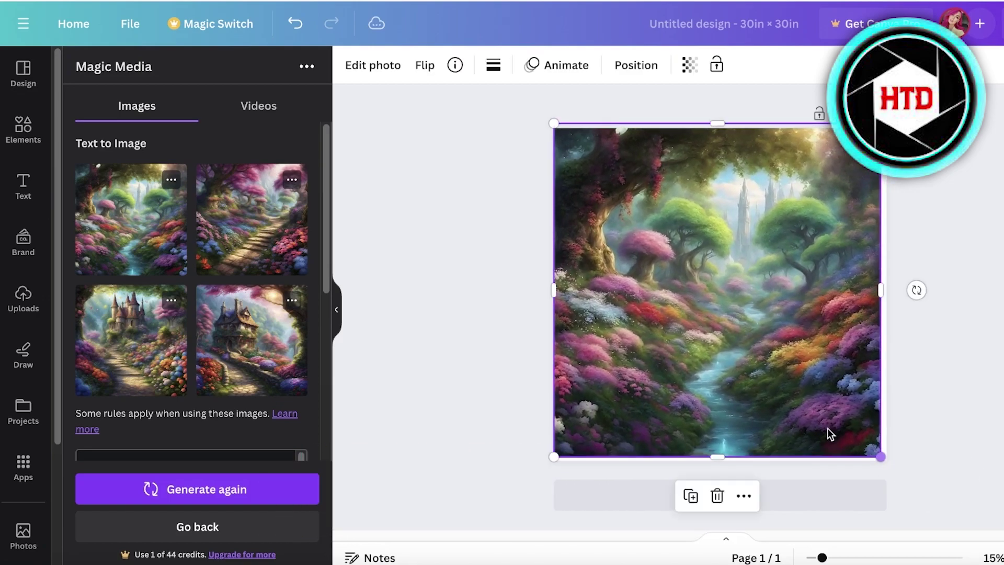
# - Add pages 2, 3 and 4 holding the path, house and castle images respectively
pyautogui.click(776, 489)
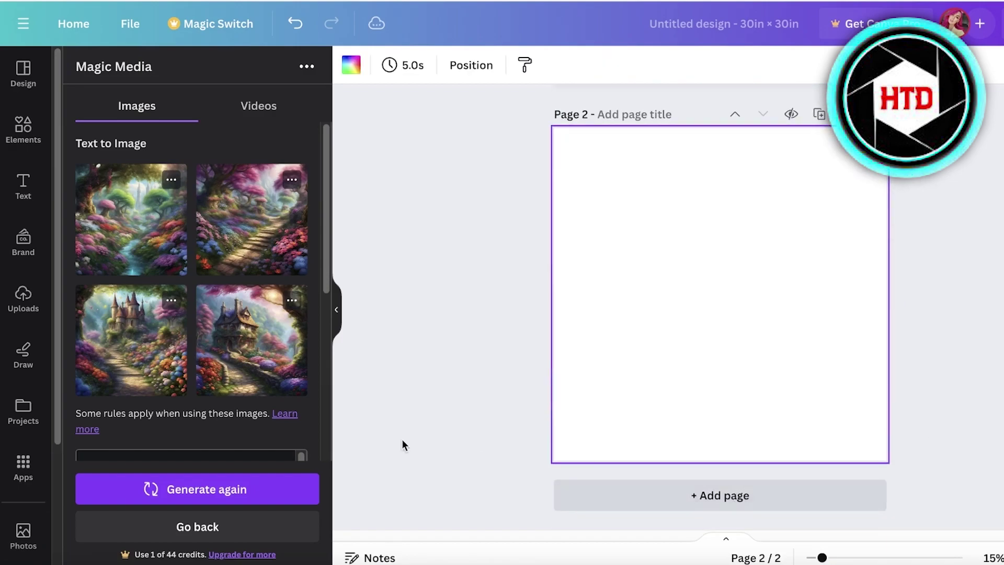
pyautogui.click(269, 253)
pyautogui.click(637, 481)
pyautogui.click(268, 331)
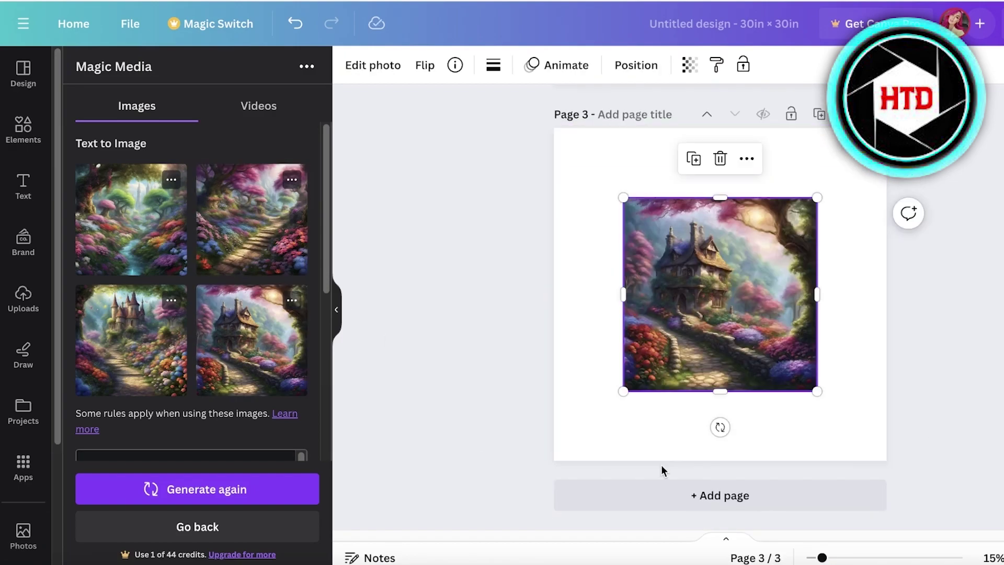
pyautogui.click(665, 492)
pyautogui.click(131, 340)
# - Enlarge the path image to fill page 2, then select the forest image on page 1
pyautogui.scroll(10, 570, 331)
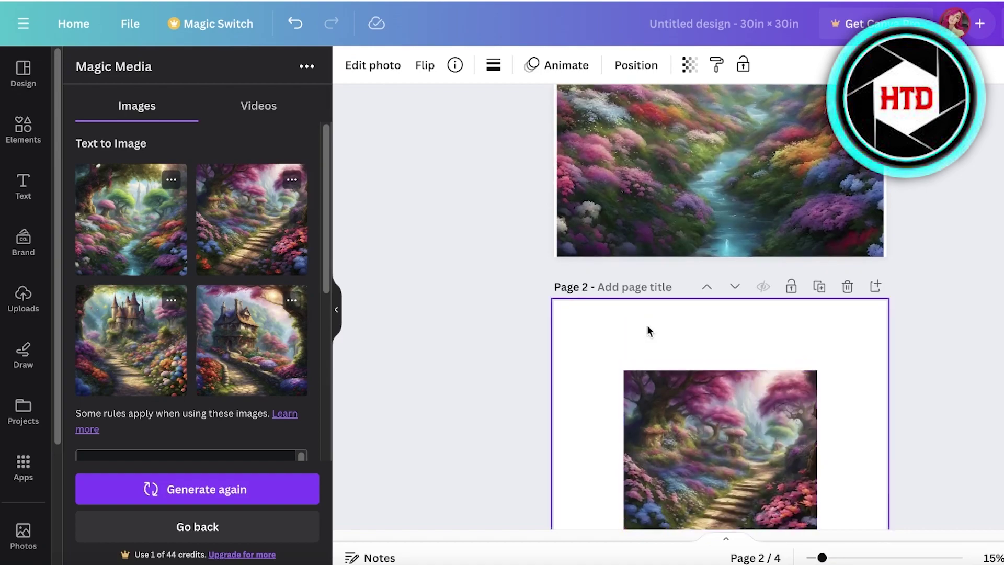
pyautogui.scroll(5, 674, 357)
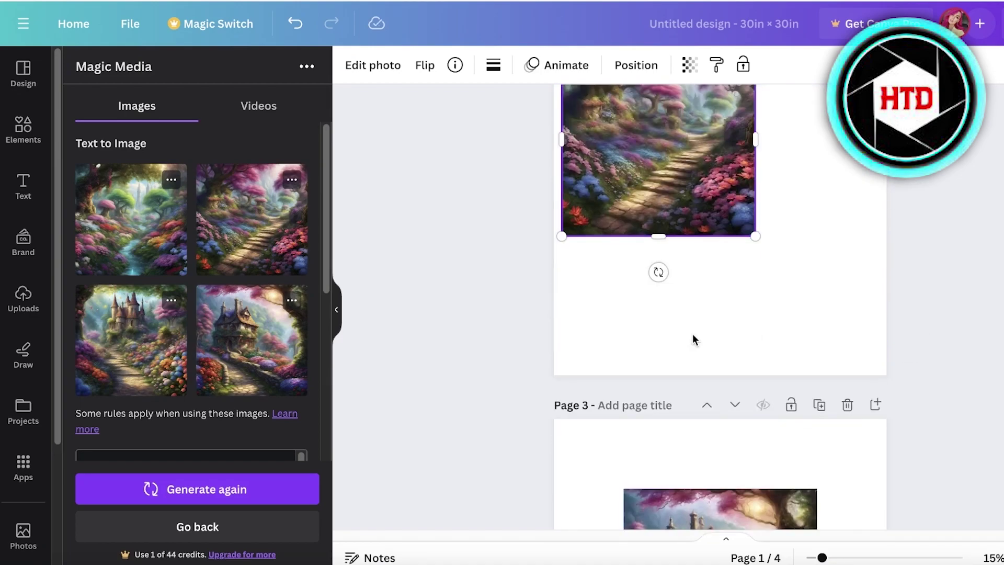
pyautogui.scroll(-5, 693, 339)
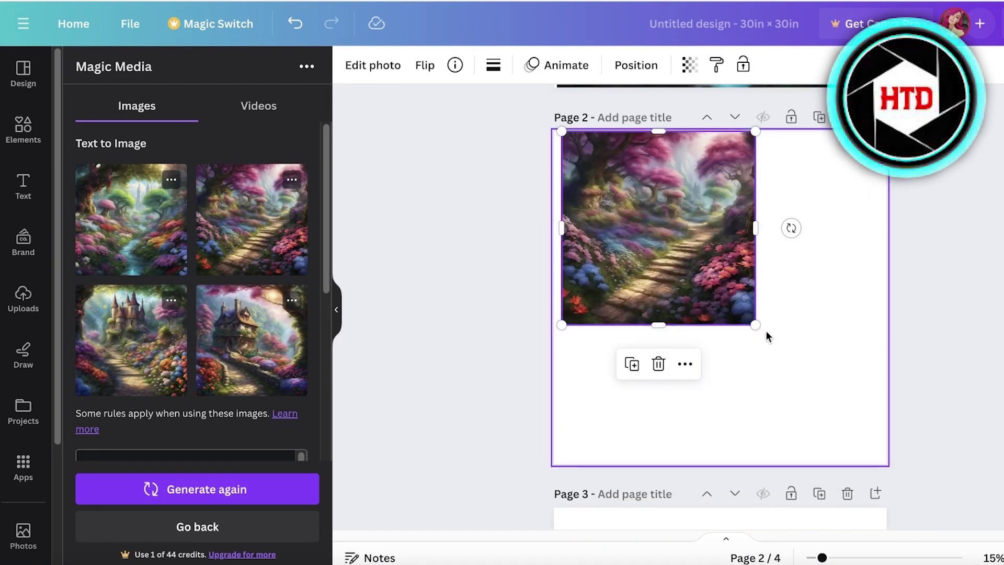
pyautogui.moveTo(756, 325); pyautogui.dragTo(913, 473)
pyautogui.scroll(3, 931, 319)
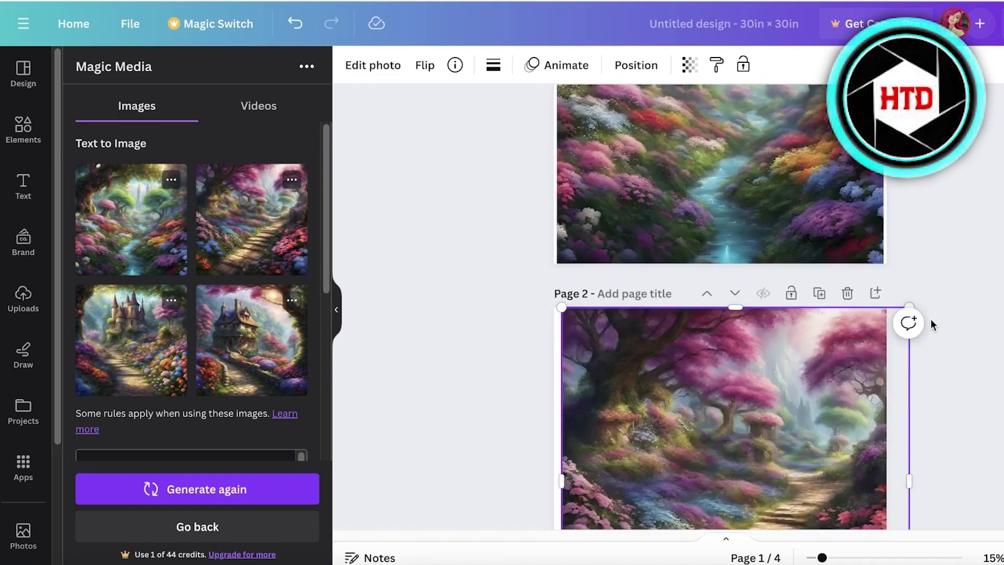
pyautogui.scroll(-8, 930, 319)
pyautogui.scroll(10, 929, 319)
pyautogui.click(732, 408)
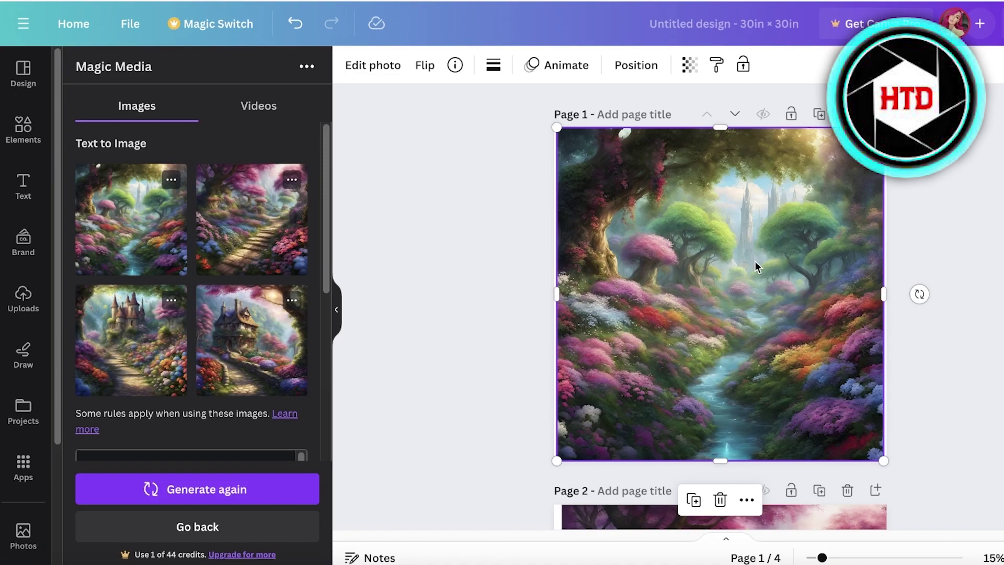
# - Switch Magic Media to Videos and load the example spring rose prompt
pyautogui.click(250, 104)
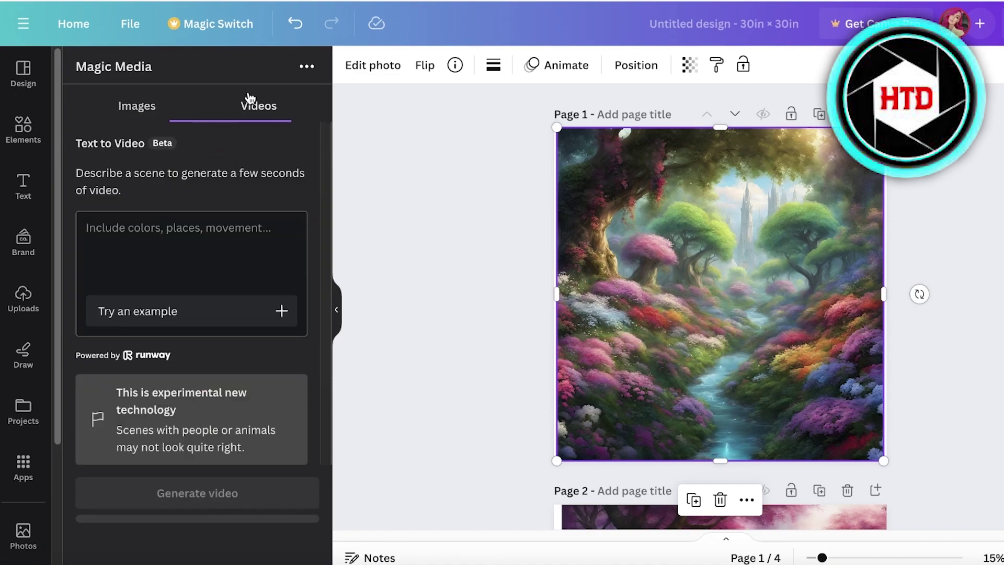
pyautogui.click(174, 310)
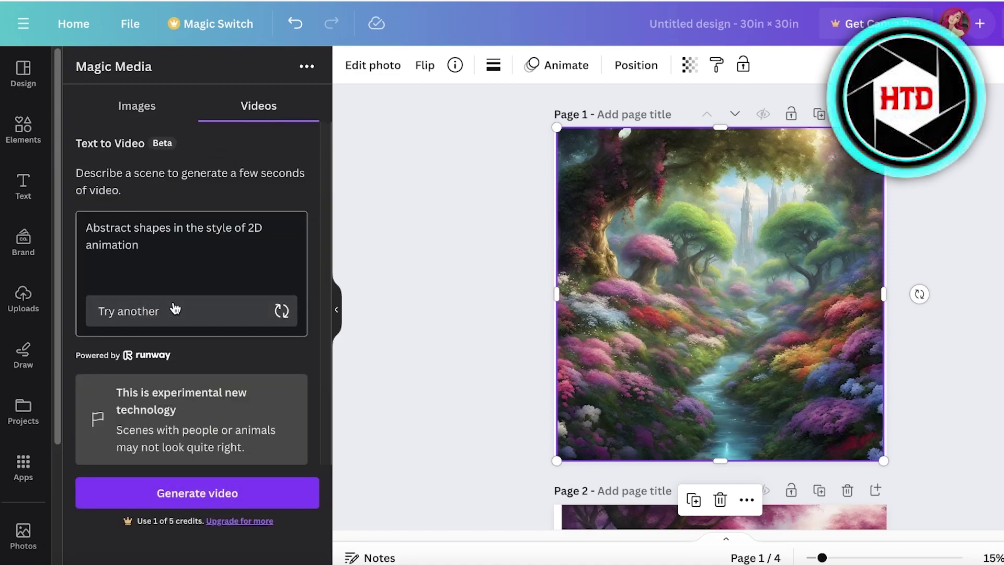
pyautogui.click(166, 321)
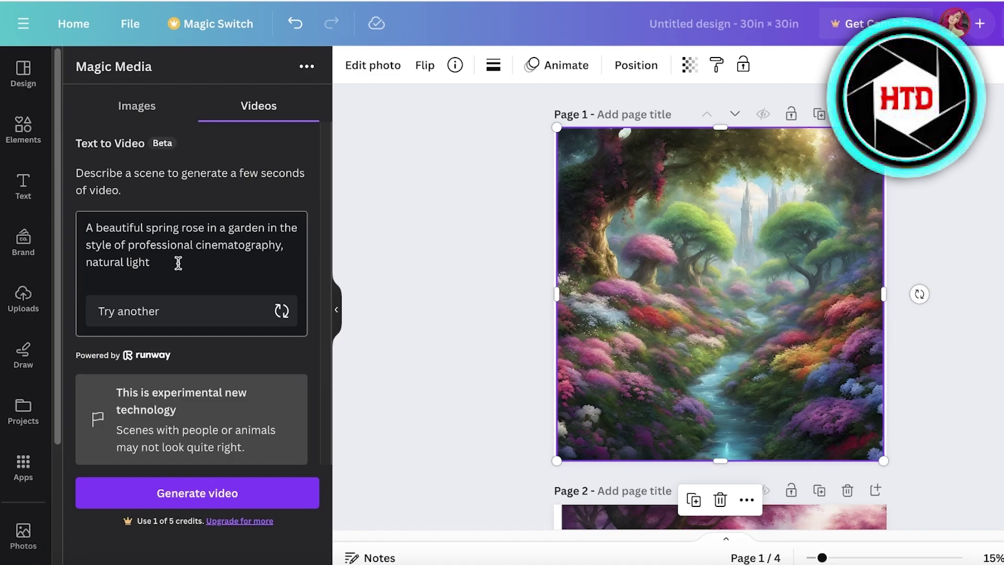
# - Replace 'professional cinematography' with 'a fantasy world', add 'magical', and generate the video
pyautogui.moveTo(178, 263); pyautogui.dragTo(111, 255)
pyautogui.click(294, 247)
pyautogui.moveTo(289, 244); pyautogui.dragTo(121, 248)
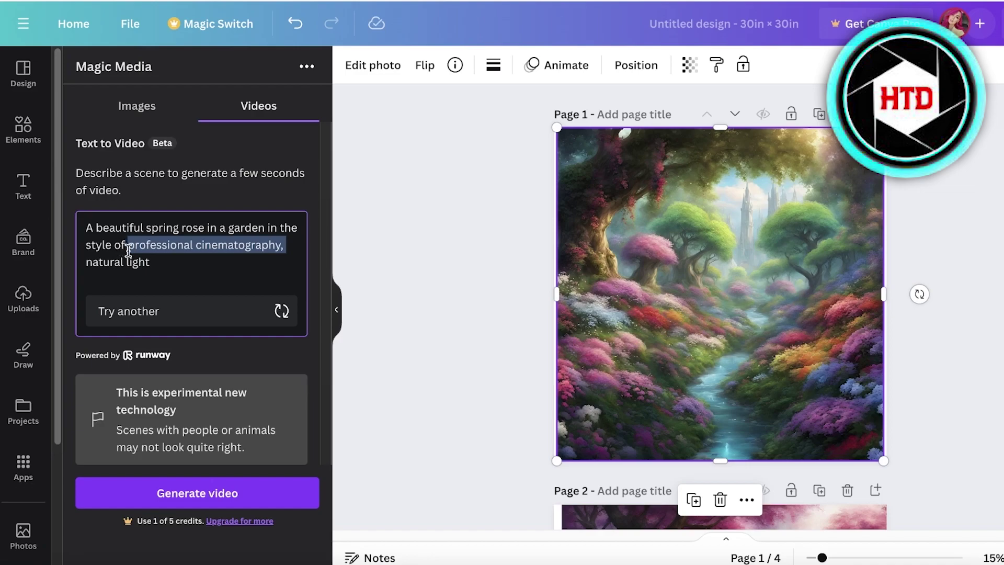
pyautogui.write('a fantasy world,')
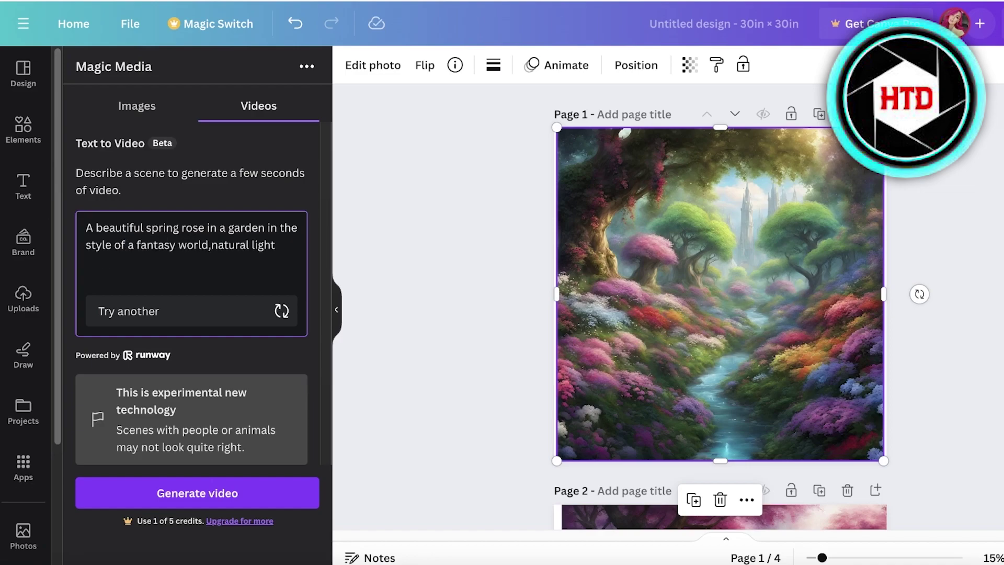
pyautogui.click(208, 249)
pyautogui.write(', mag')
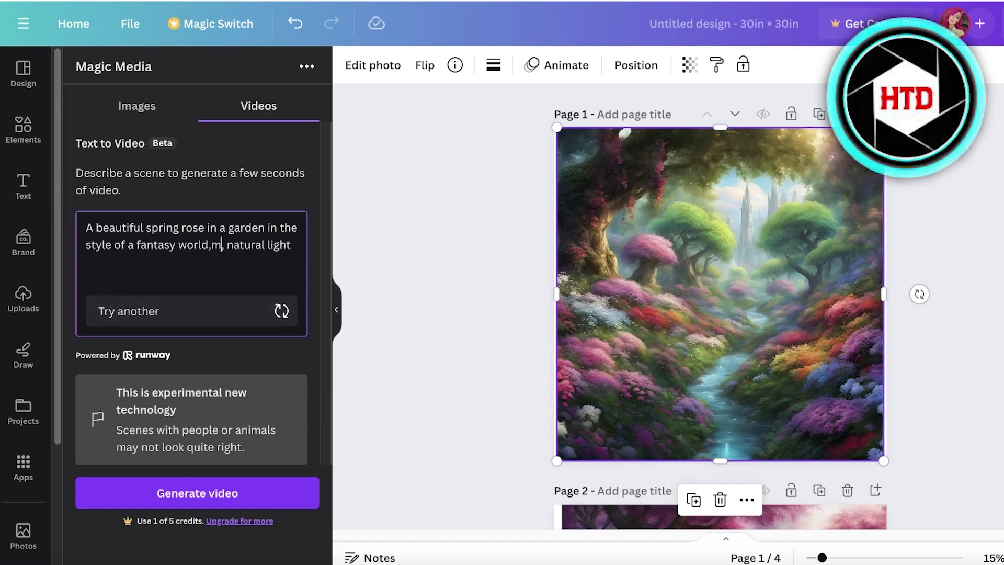
pyautogui.write('ical,')
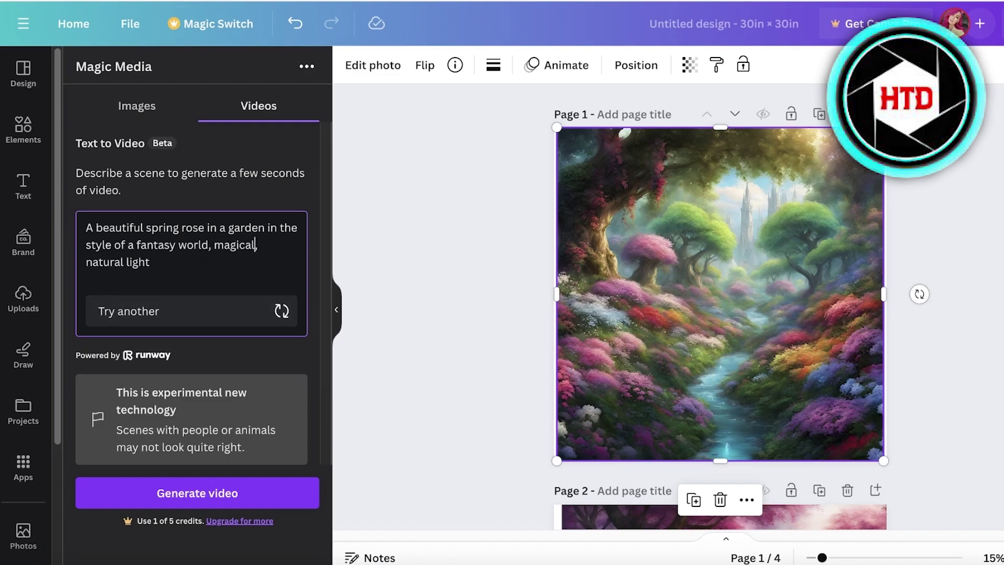
pyautogui.click(219, 492)
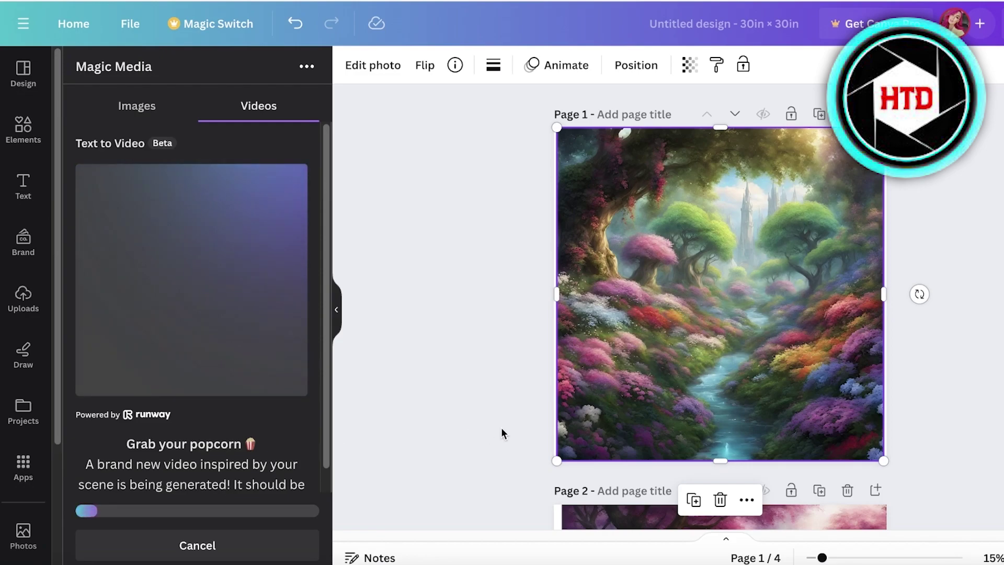
# - Move the cottage image to page 3's top-left and enlarge it to 29.5 × 29.5 in
pyautogui.scroll(-8, 673, 401)
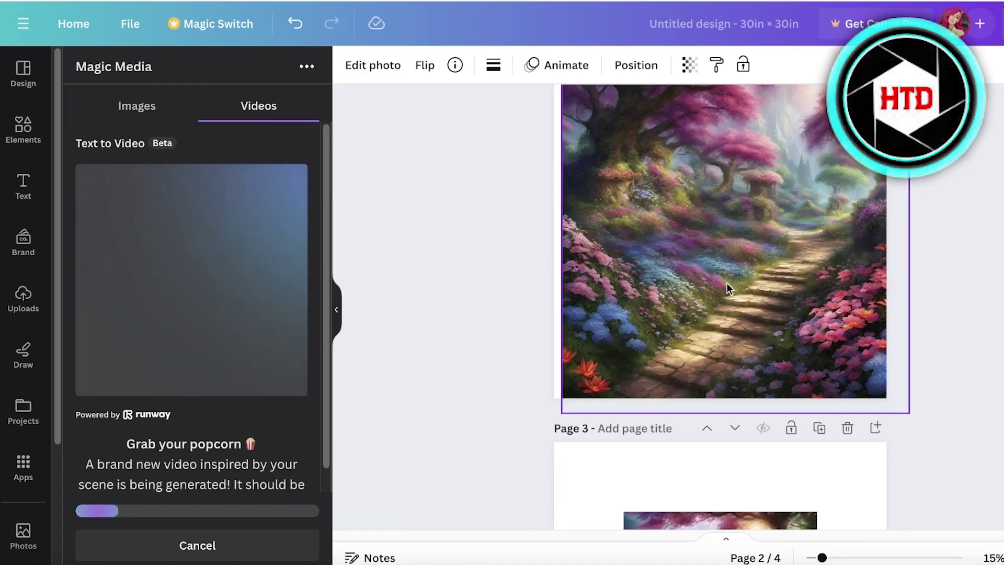
pyautogui.scroll(-12, 727, 285)
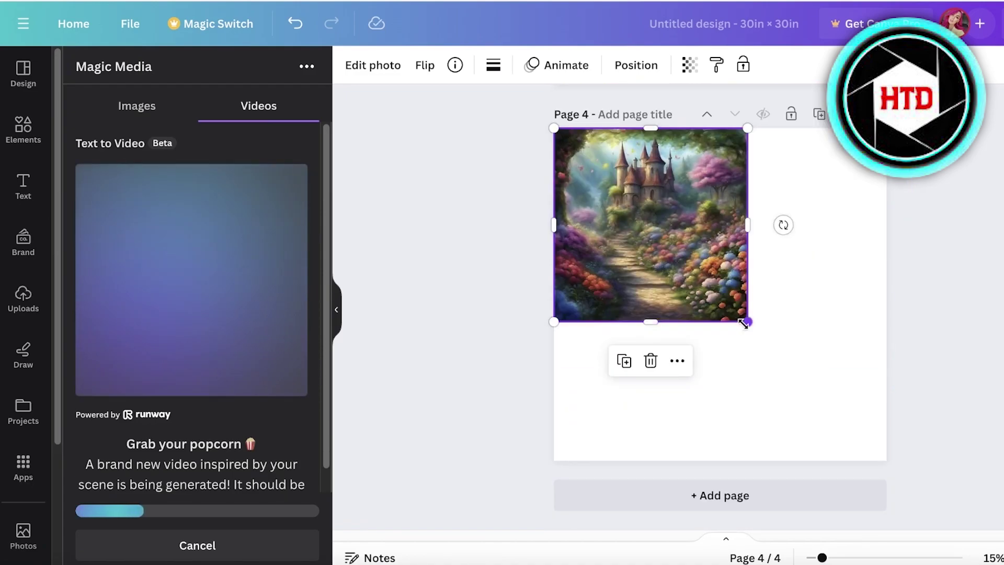
pyautogui.moveTo(746, 322); pyautogui.dragTo(876, 495)
pyautogui.scroll(5, 666, 355)
pyautogui.click(675, 356)
pyautogui.moveTo(684, 359); pyautogui.dragTo(615, 290)
pyautogui.click(759, 399)
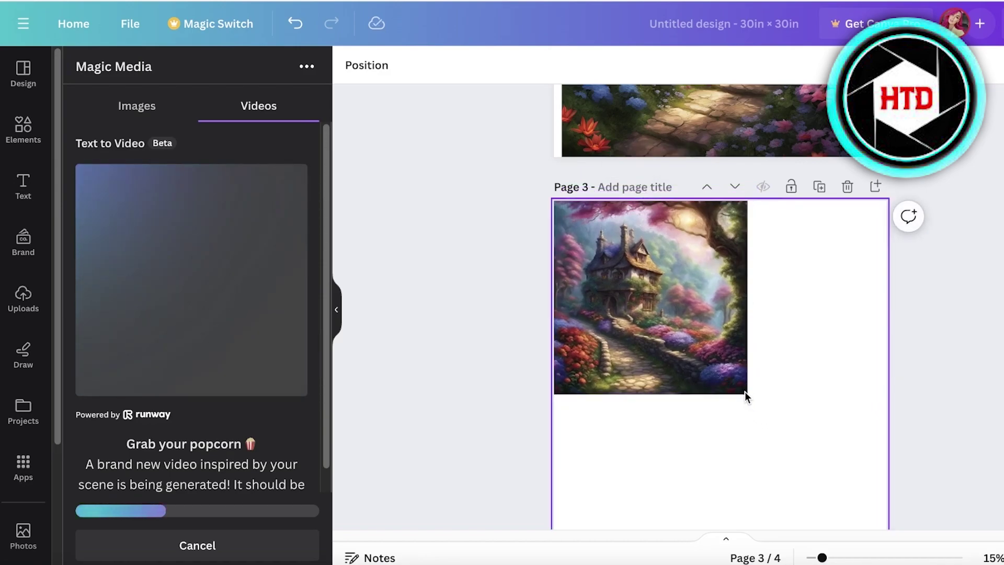
pyautogui.click(745, 392)
pyautogui.moveTo(747, 394); pyautogui.dragTo(861, 484)
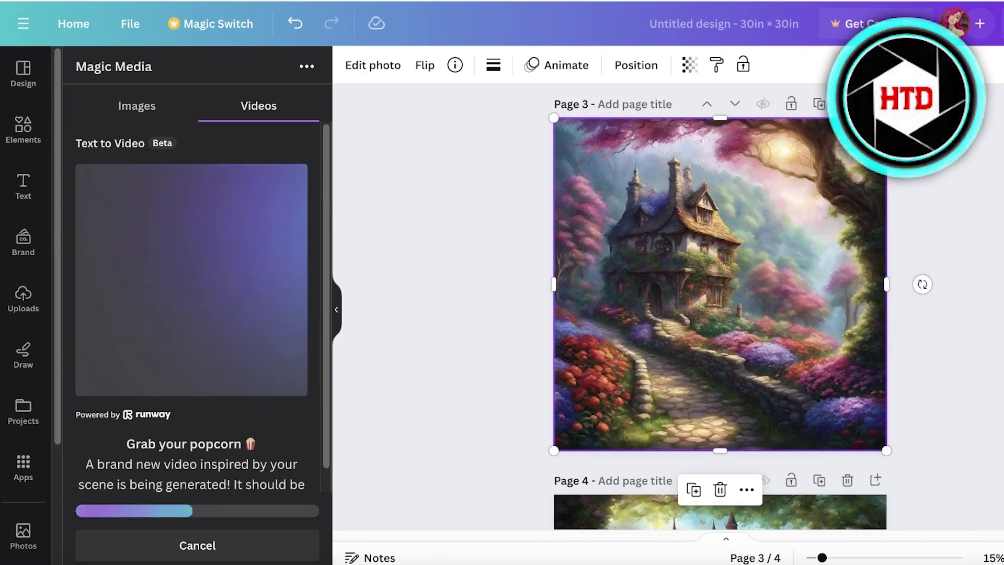
pyautogui.scroll(2, 720, 306)
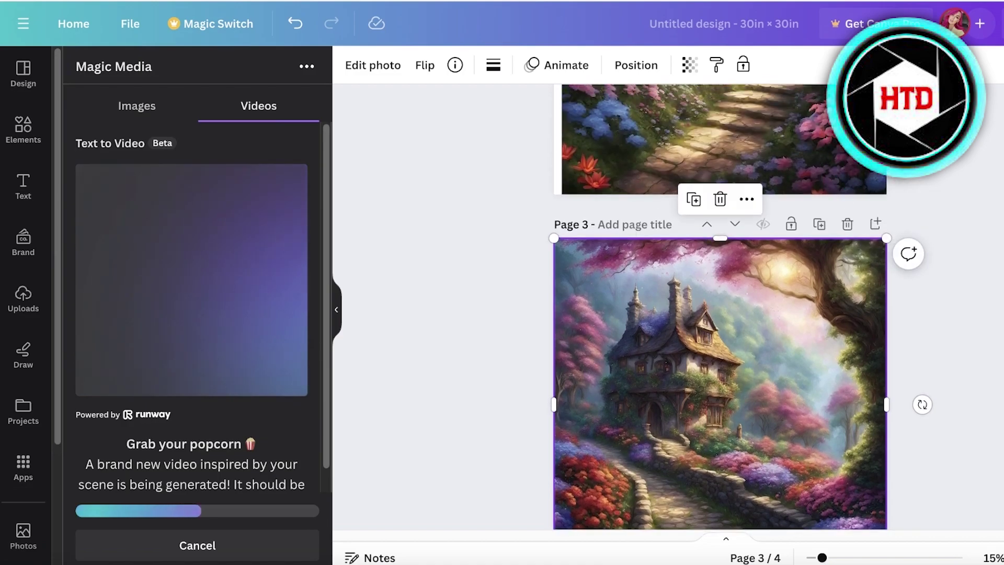
pyautogui.scroll(-1, 961, 271)
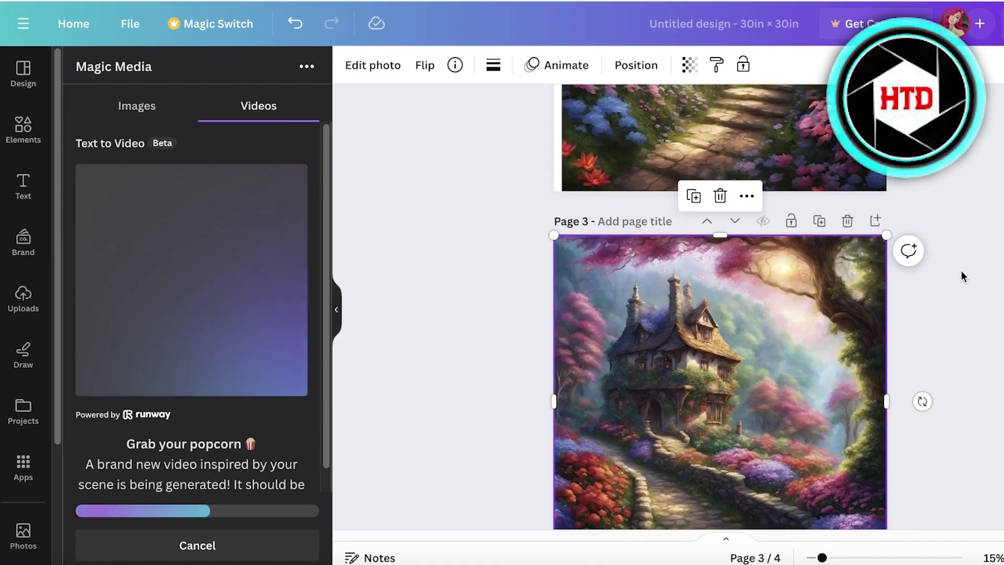
# - Deselect the cottage image and scroll through the path, cottage and castle pages 2–4
pyautogui.click(971, 278)
pyautogui.scroll(6, 971, 278)
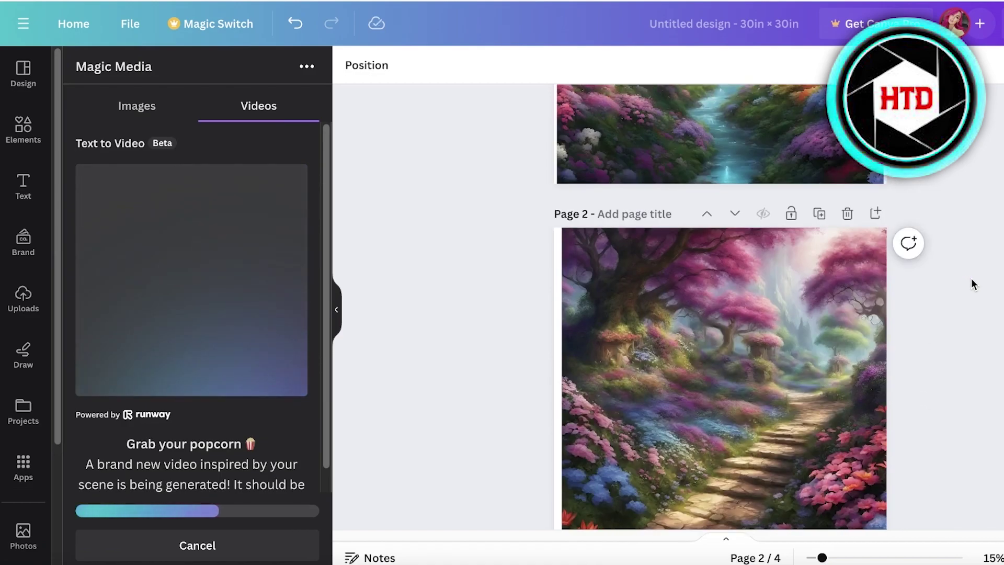
pyautogui.scroll(3, 968, 280)
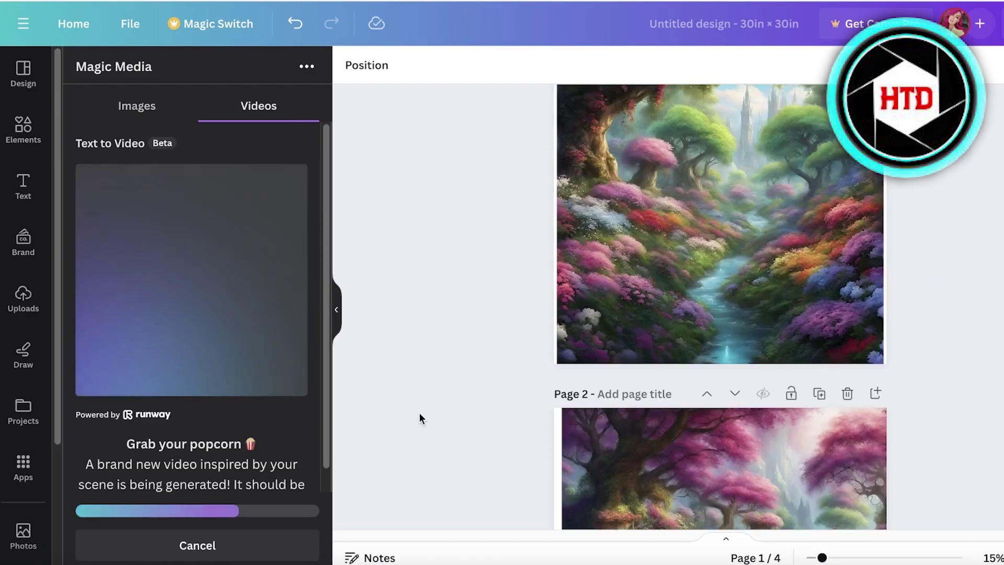
pyautogui.scroll(-5, 725, 457)
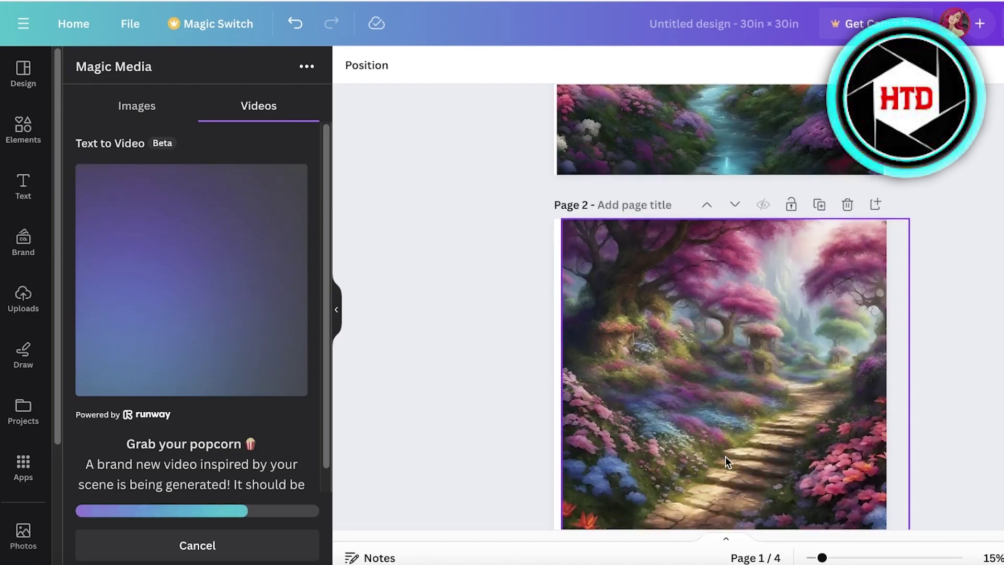
pyautogui.scroll(-1, 734, 473)
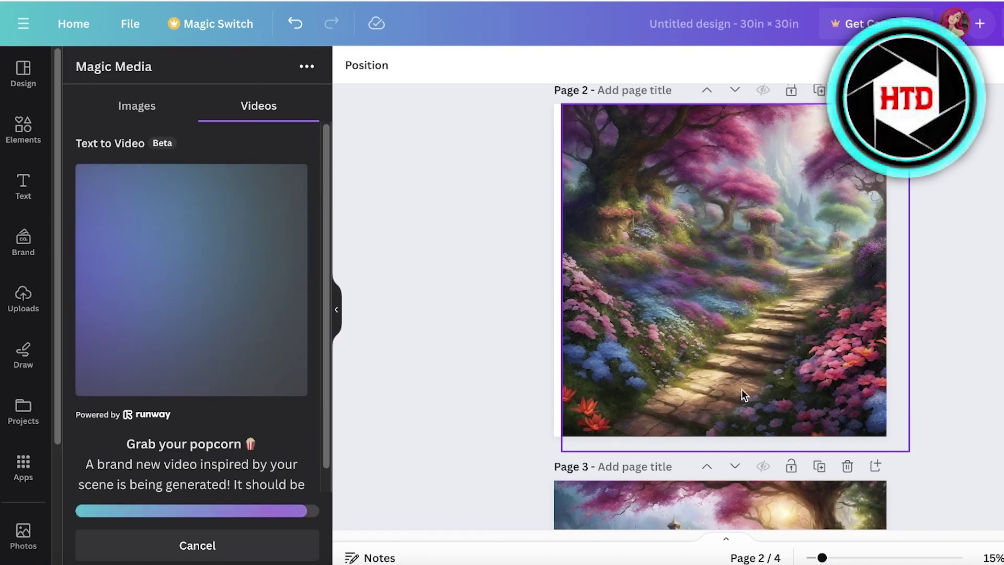
pyautogui.scroll(-3, 820, 262)
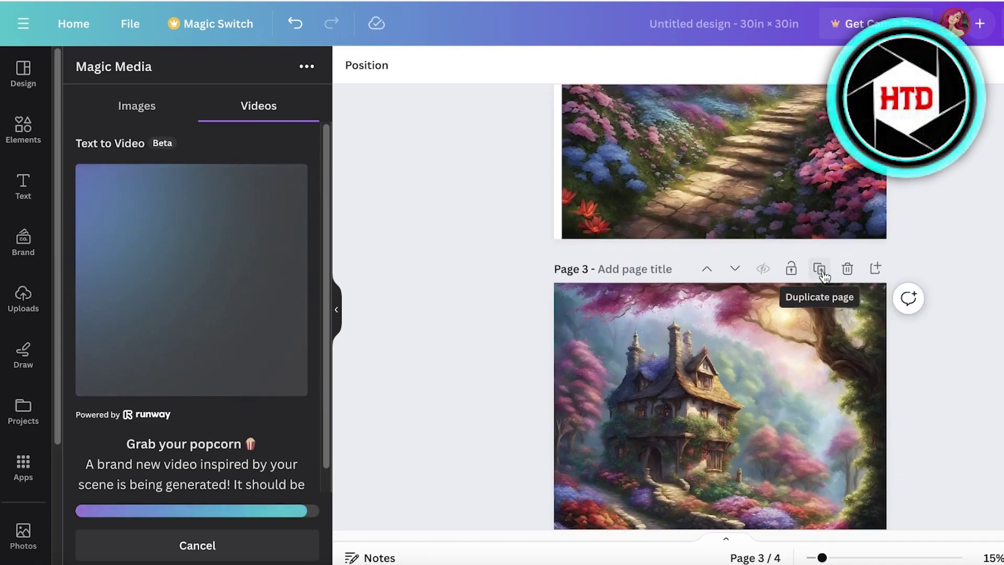
pyautogui.scroll(-5, 720, 307)
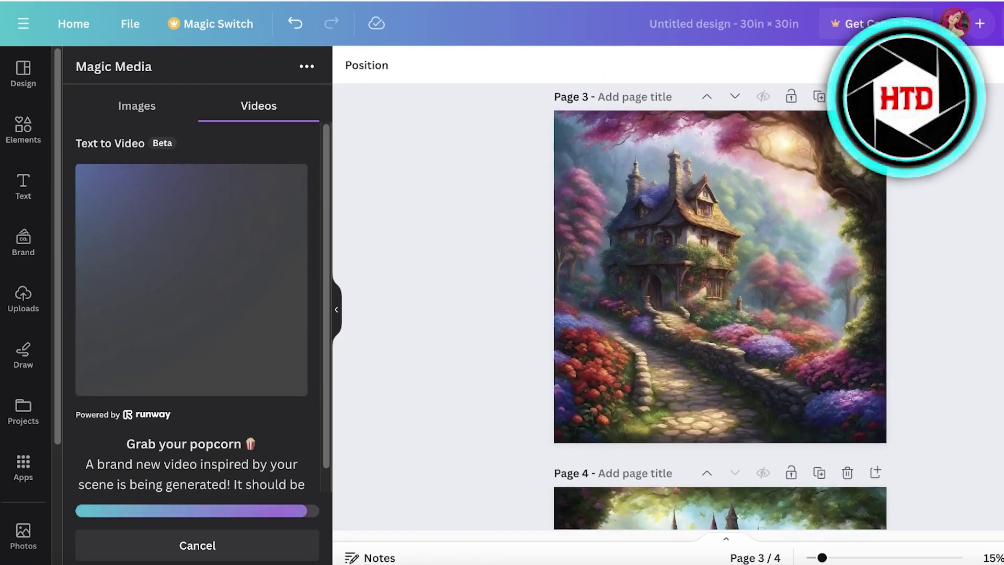
pyautogui.scroll(-3, 957, 313)
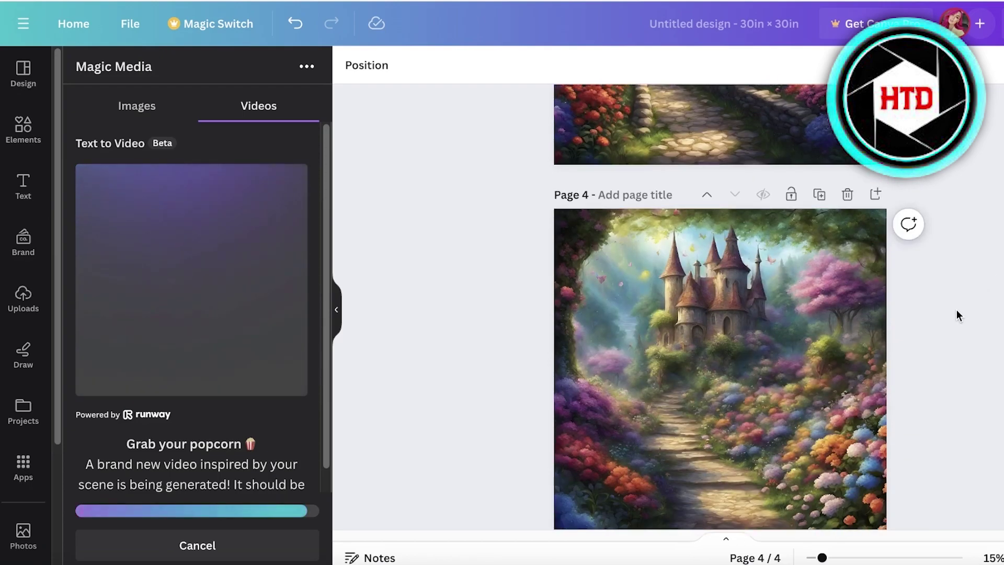
pyautogui.scroll(-2, 954, 311)
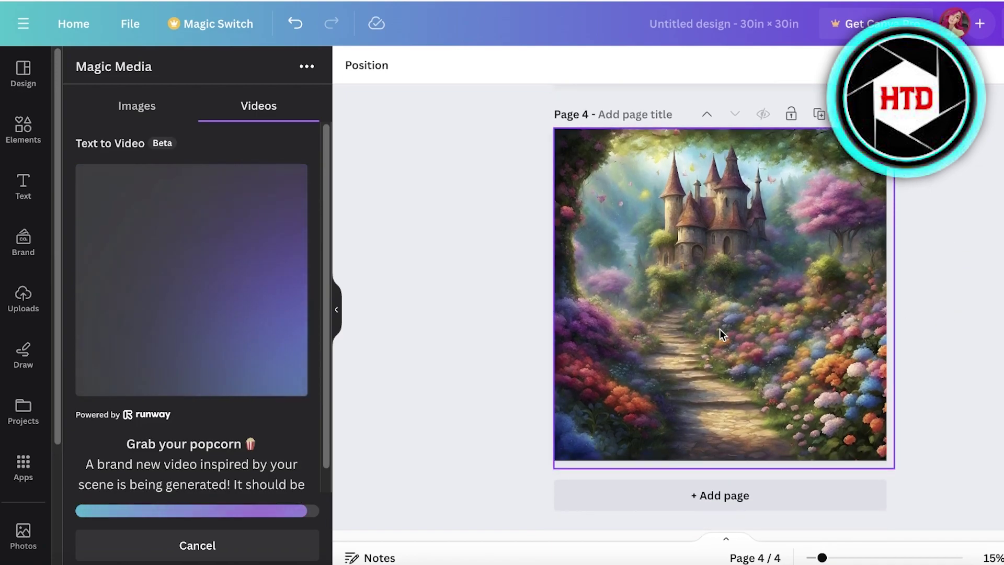
# - Add a blank page 5 after the castle page and select it for the video
pyautogui.click(727, 496)
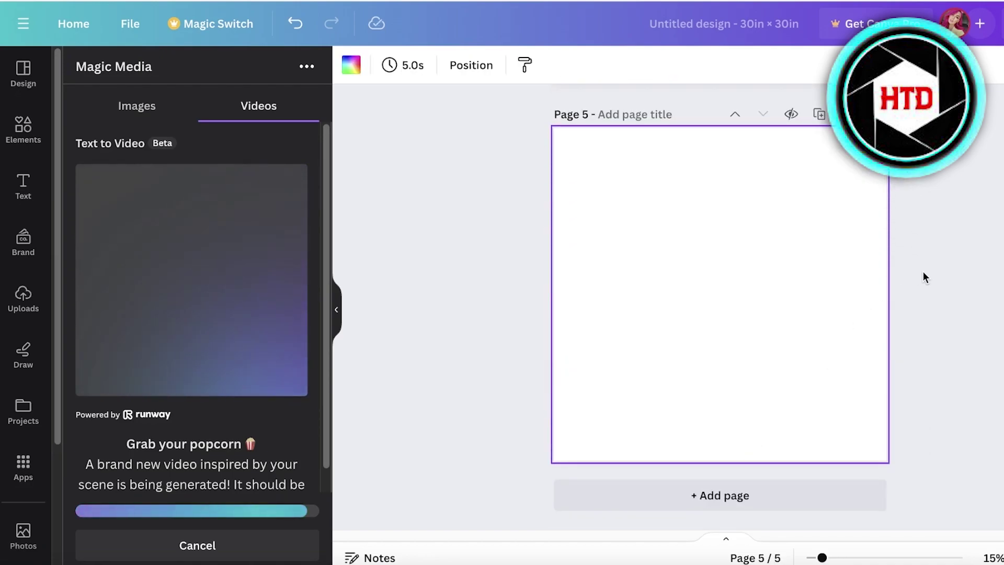
pyautogui.scroll(10, 953, 252)
pyautogui.scroll(6, 953, 251)
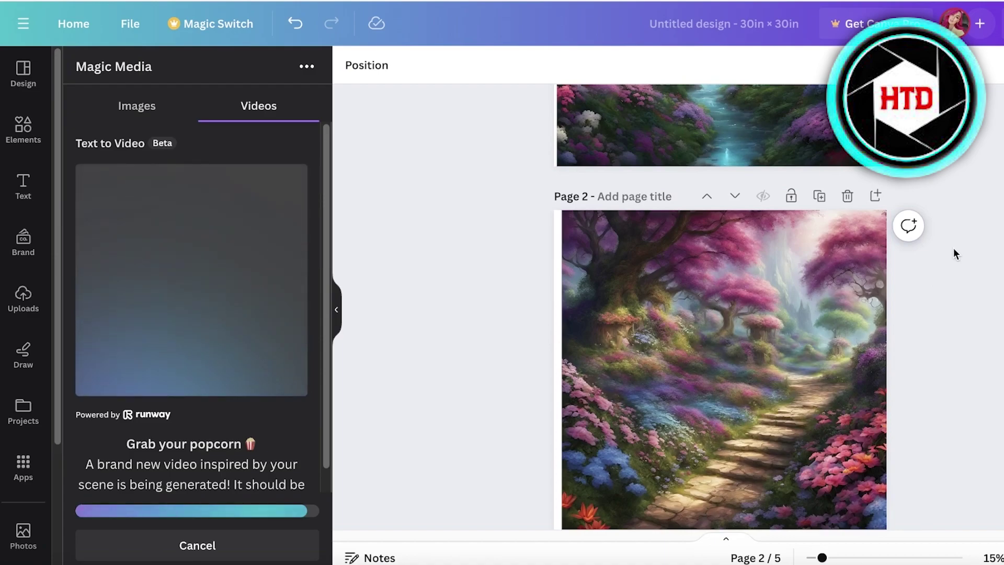
pyautogui.scroll(5, 952, 253)
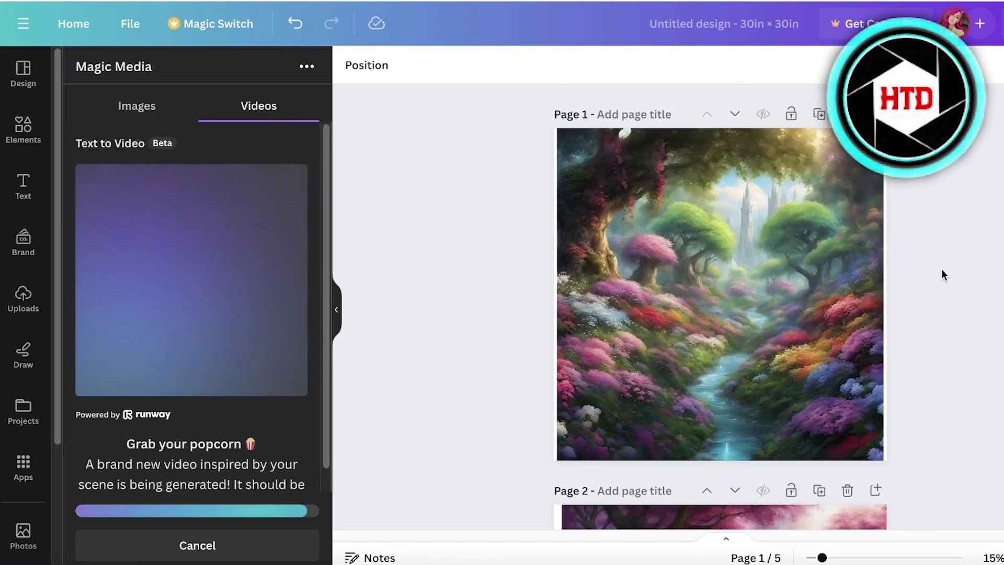
pyautogui.scroll(-1, 936, 271)
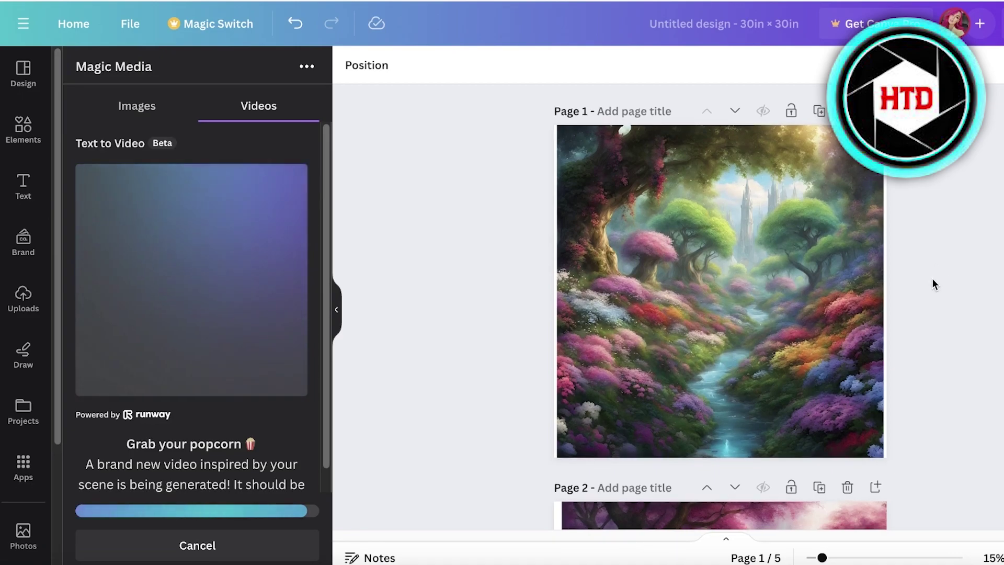
pyautogui.scroll(-15, 921, 283)
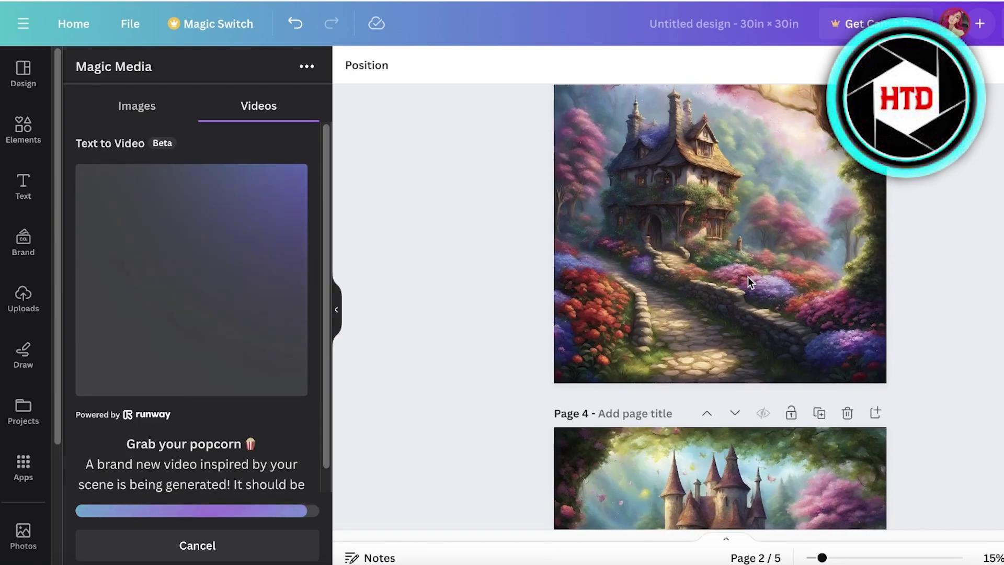
pyautogui.scroll(-10, 748, 282)
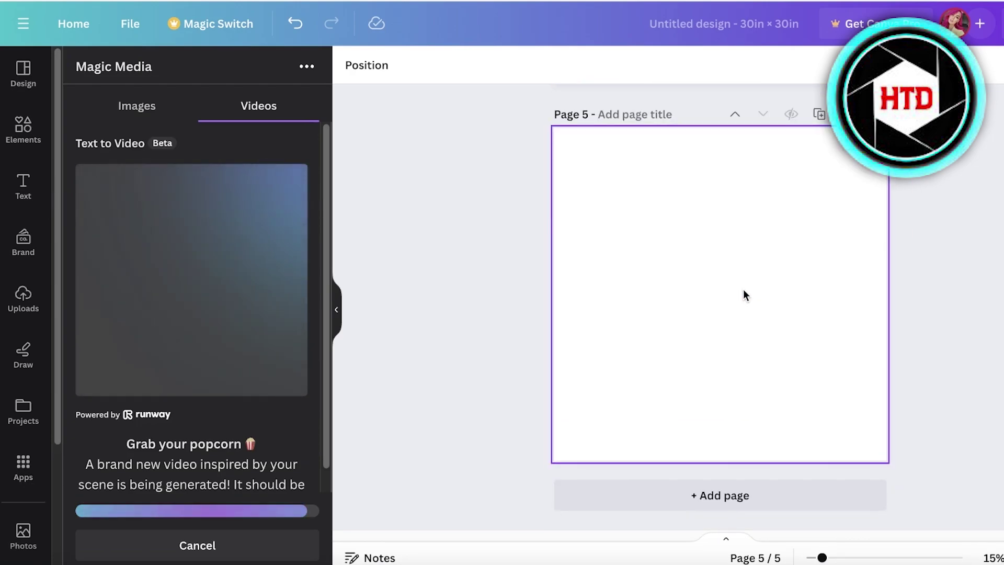
pyautogui.click(745, 295)
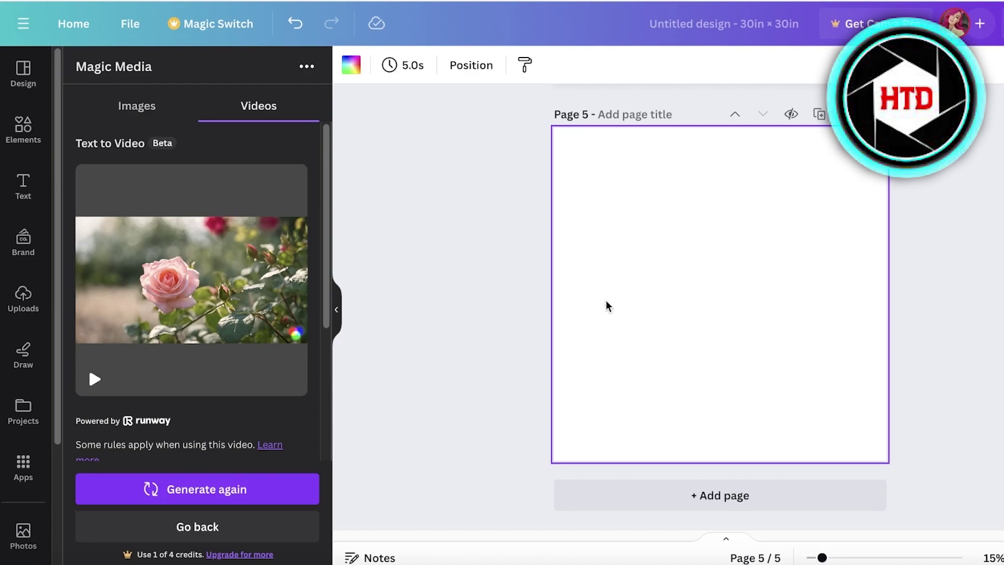
# - Add the generated rose video to page 5 and play a preview of it
pyautogui.moveTo(248, 297)
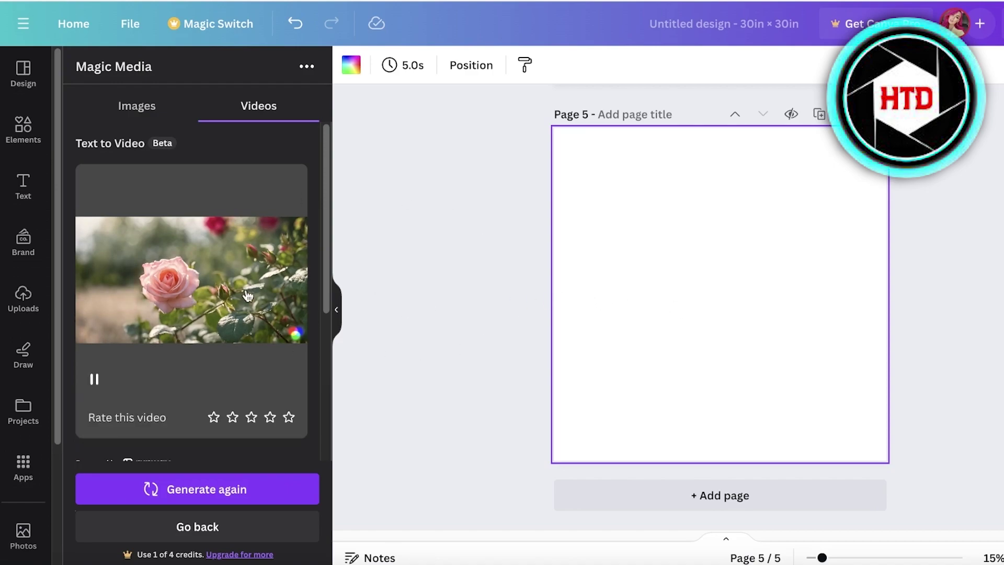
pyautogui.click(152, 262)
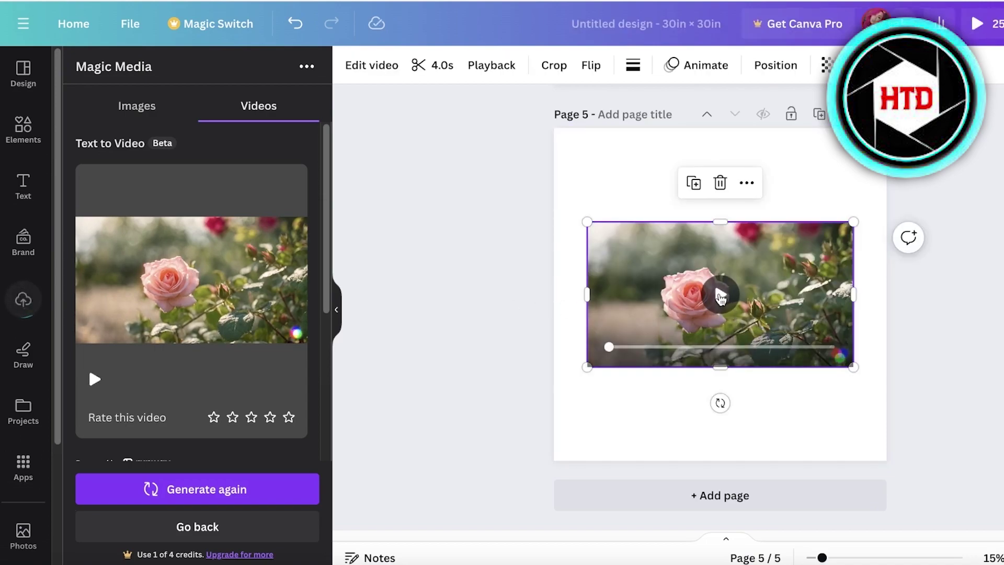
pyautogui.click(720, 293)
pyautogui.click(720, 294)
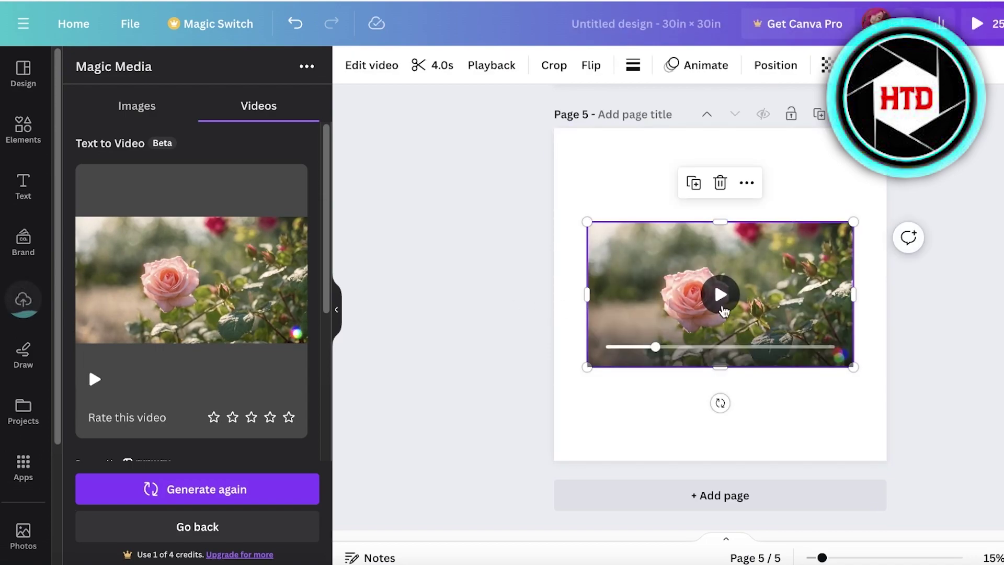
pyautogui.click(723, 304)
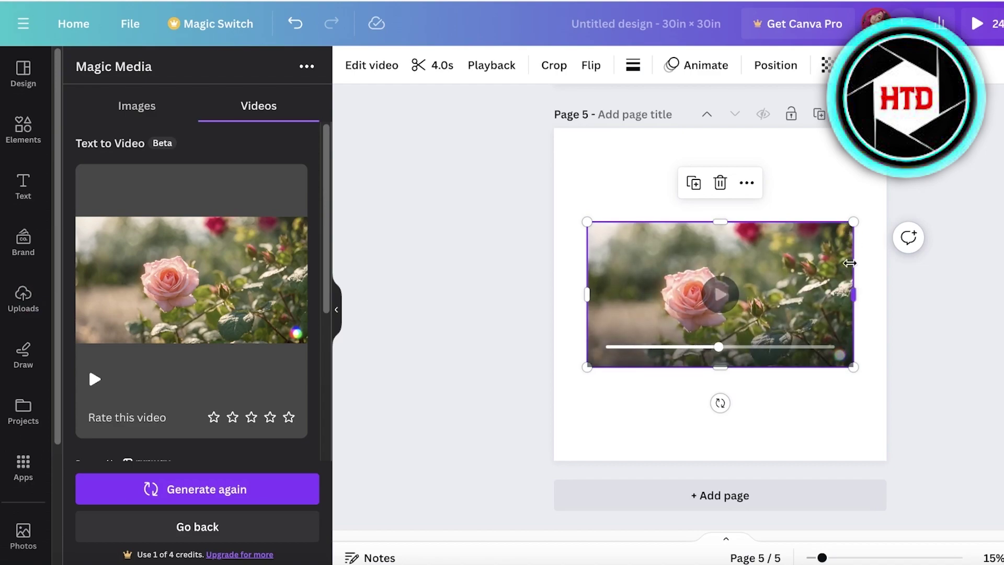
# - Move the rose video to the top-left and enlarge it across page 5's width
pyautogui.moveTo(784, 286); pyautogui.dragTo(754, 194)
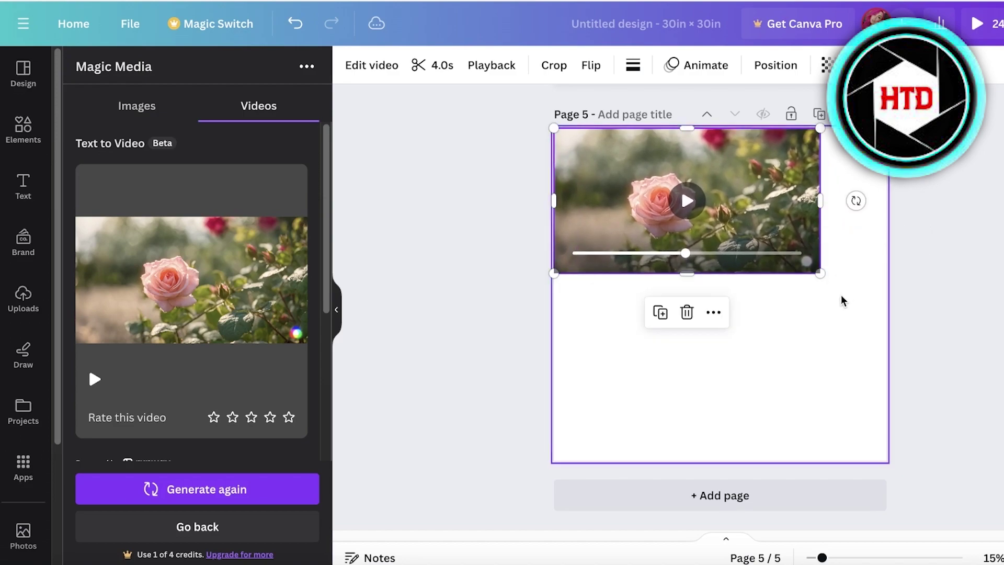
pyautogui.moveTo(820, 273); pyautogui.dragTo(964, 377)
pyautogui.moveTo(777, 331); pyautogui.dragTo(751, 375)
pyautogui.scroll(-5, 228, 352)
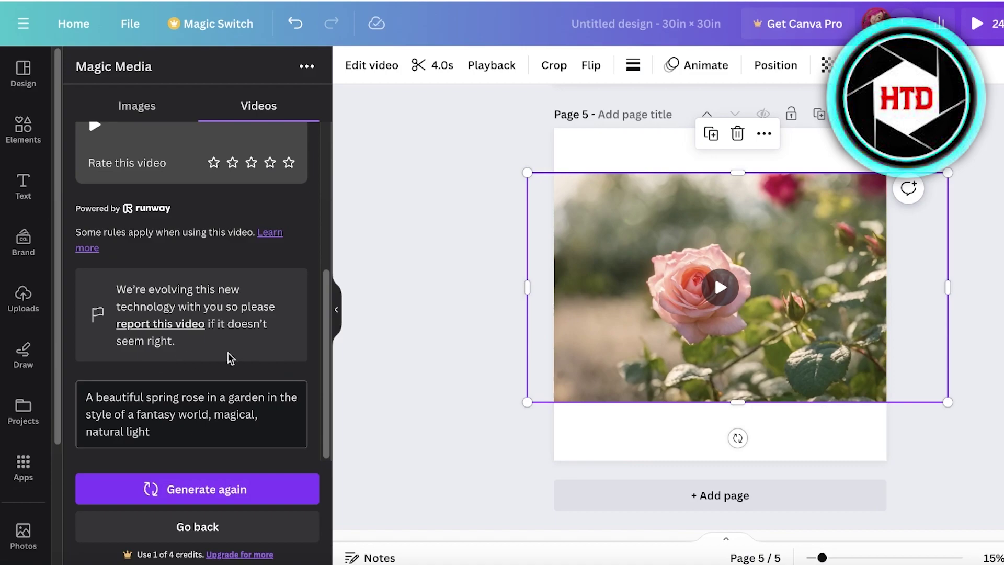
pyautogui.scroll(20, 774, 314)
# - Open Edit photo for the page 1 forest river image and browse Magic Studio, Filters and Effects
pyautogui.click(697, 274)
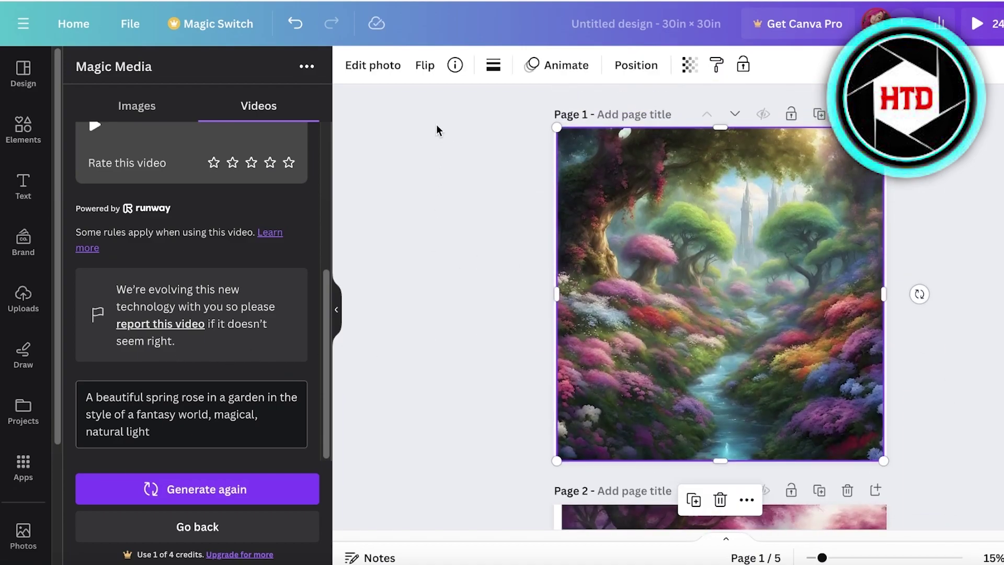
pyautogui.click(350, 69)
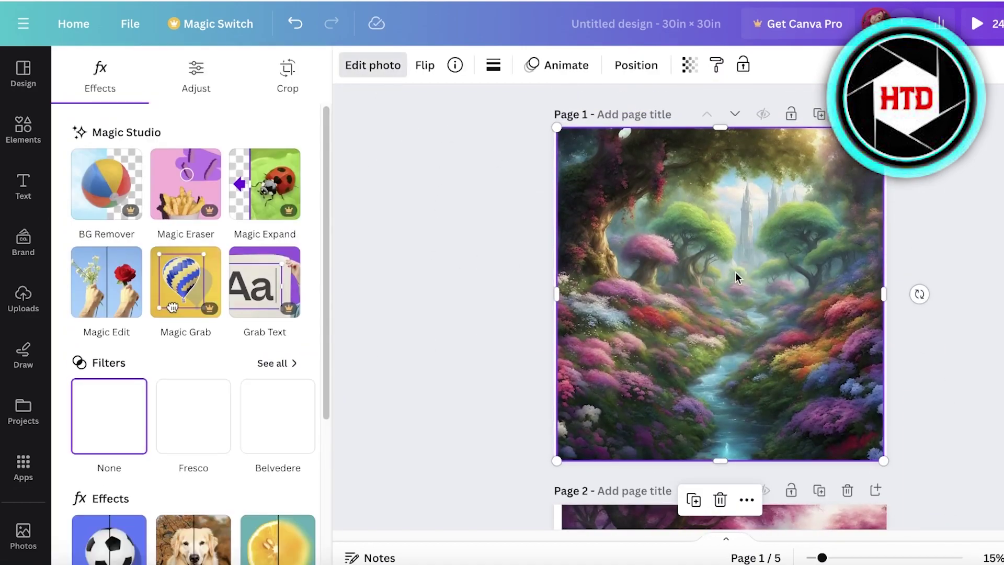
pyautogui.scroll(-1, 170, 414)
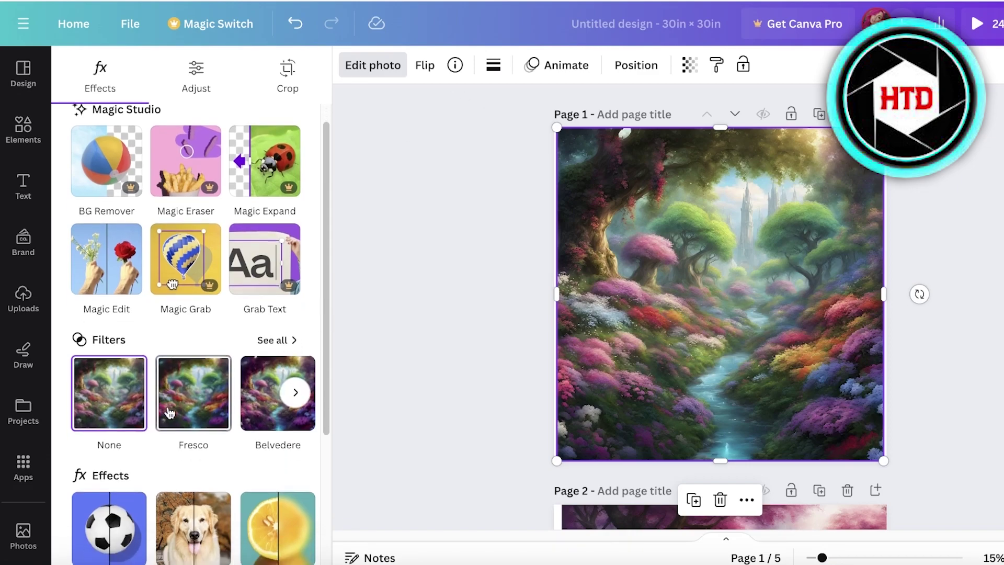
pyautogui.scroll(-4, 240, 297)
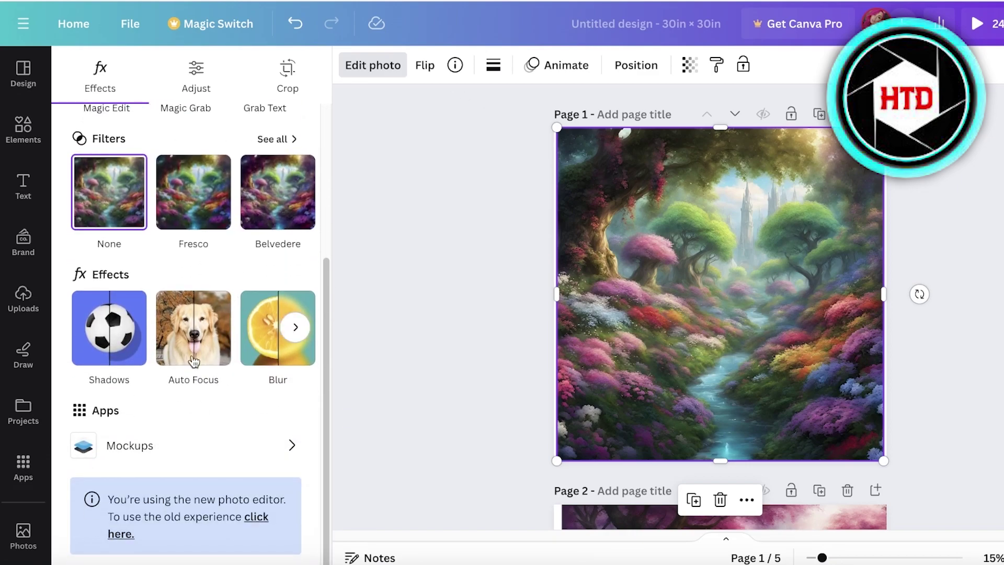
pyautogui.scroll(4, 193, 361)
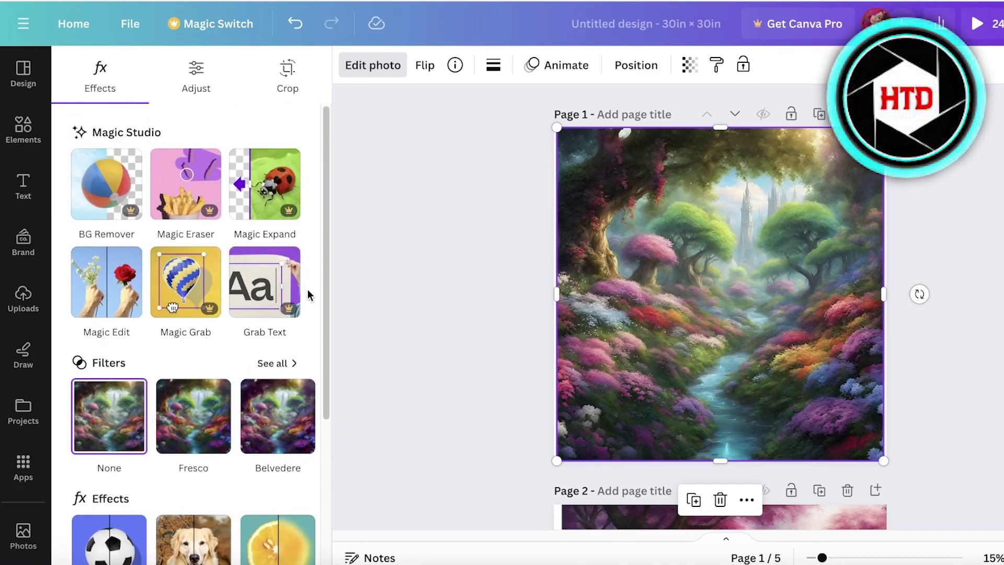